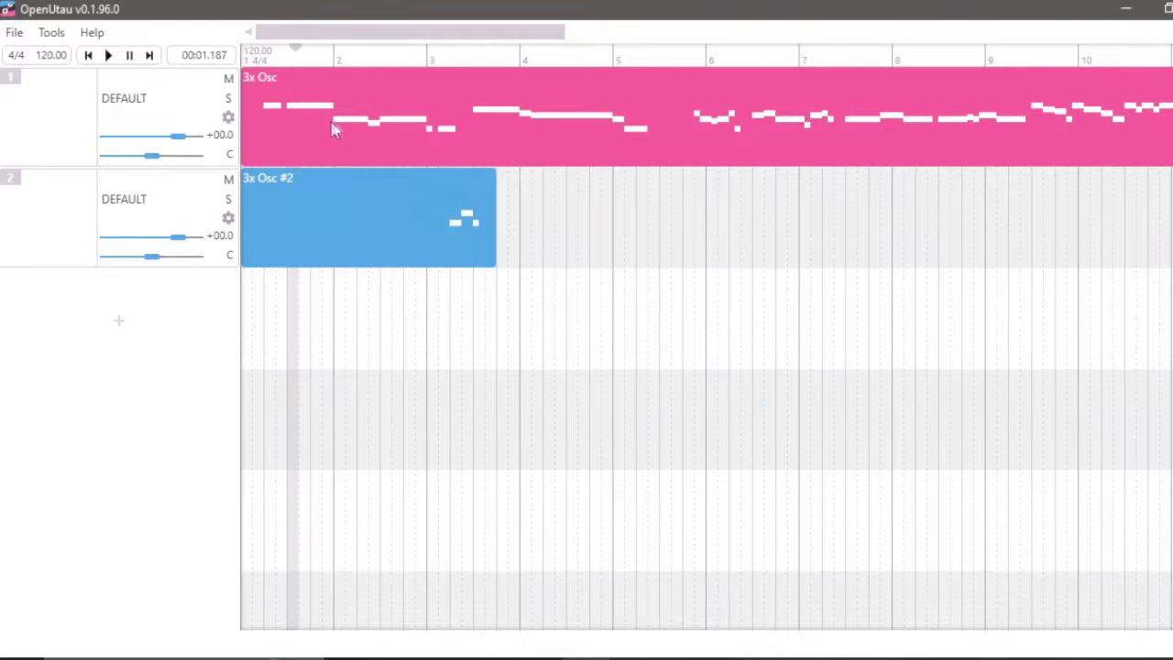
Assign the 筆音クミ - English voicebank to track 1
{"action": "left_click", "coordinate": [149, 79]}
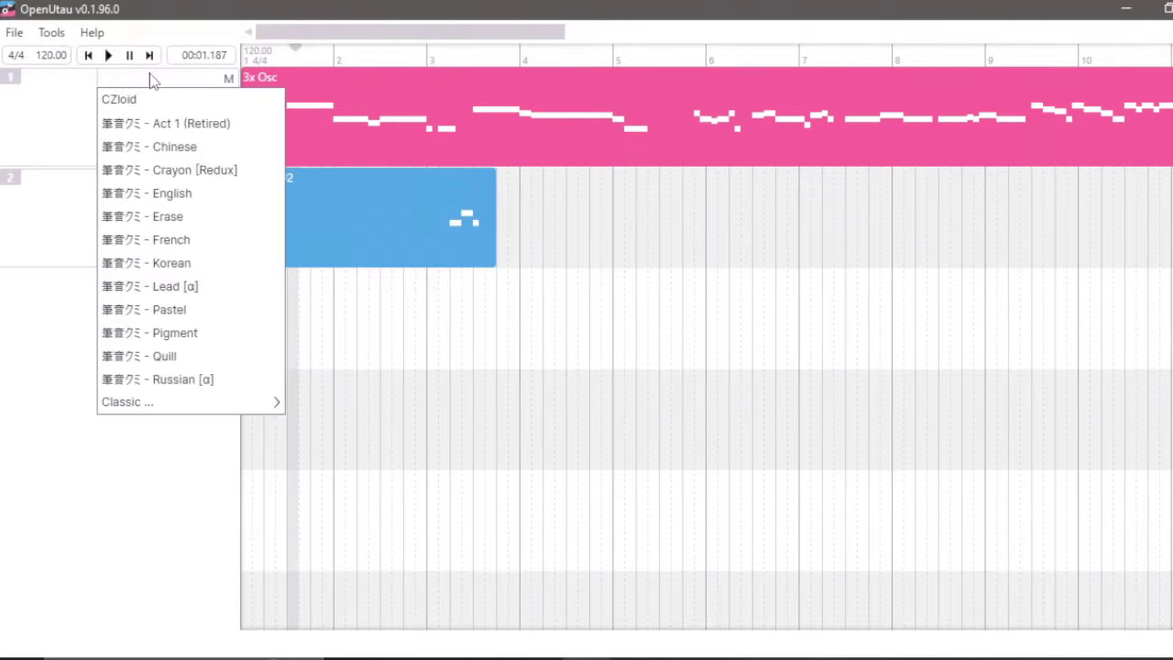
{"action": "left_click", "coordinate": [186, 200]}
{"action": "left_click", "coordinate": [126, 101]}
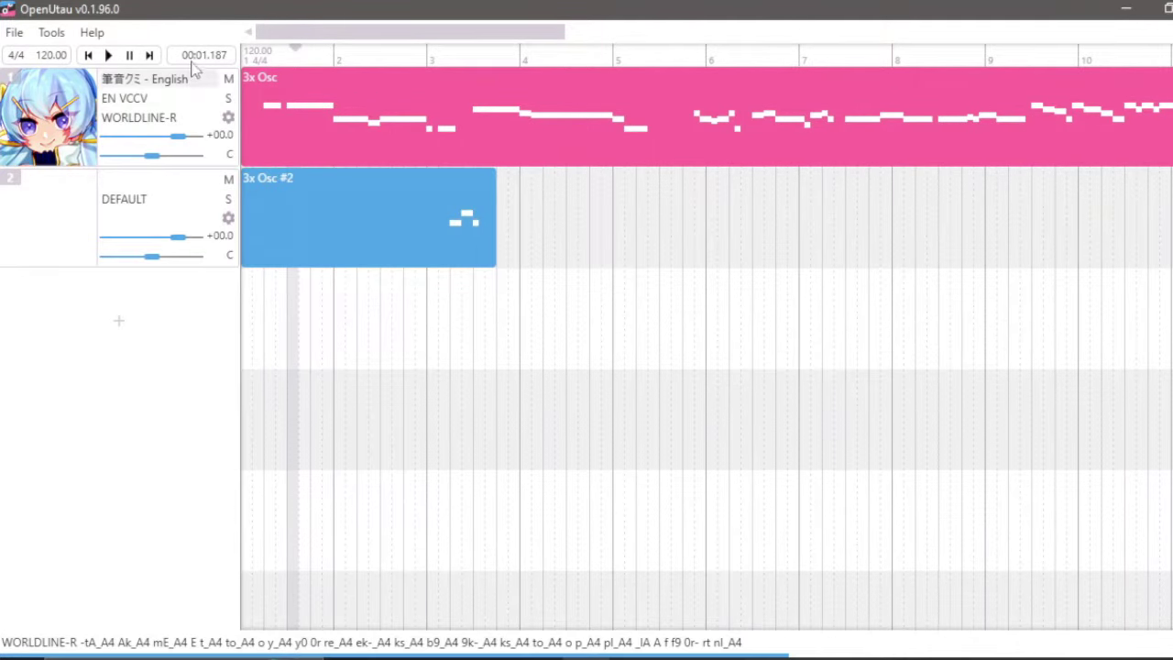
Switch track 1's renderer to CLASSIC and open the 3x Osc part's notes
{"action": "left_click", "coordinate": [144, 121]}
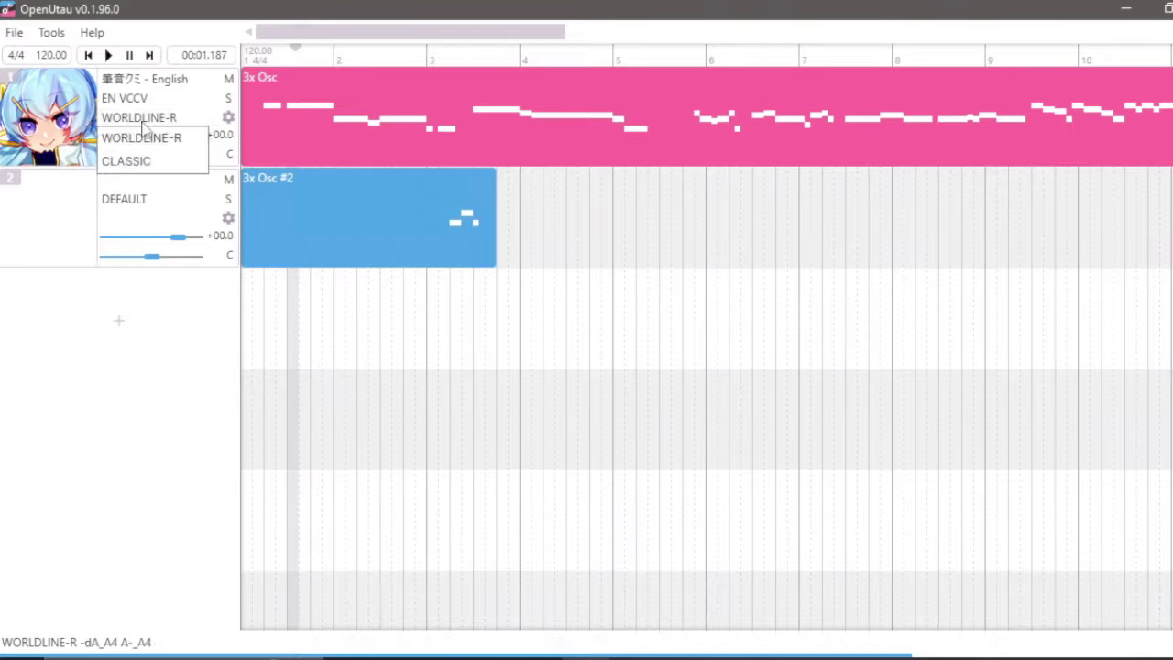
{"action": "left_click", "coordinate": [134, 165]}
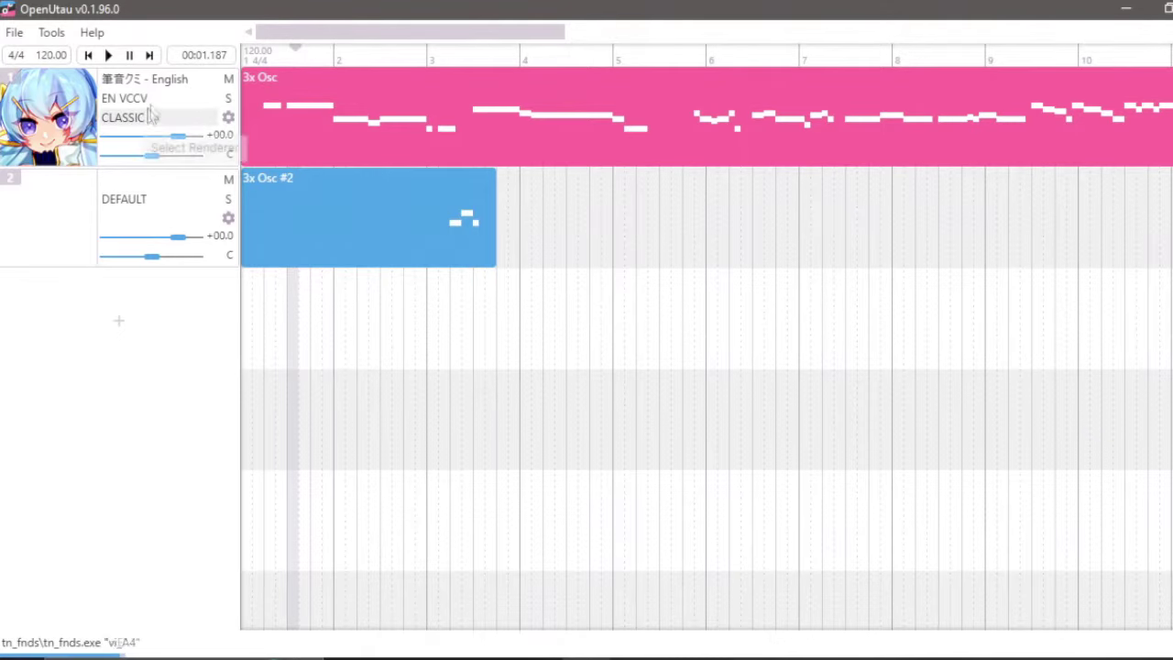
{"action": "double_click", "coordinate": [385, 114]}
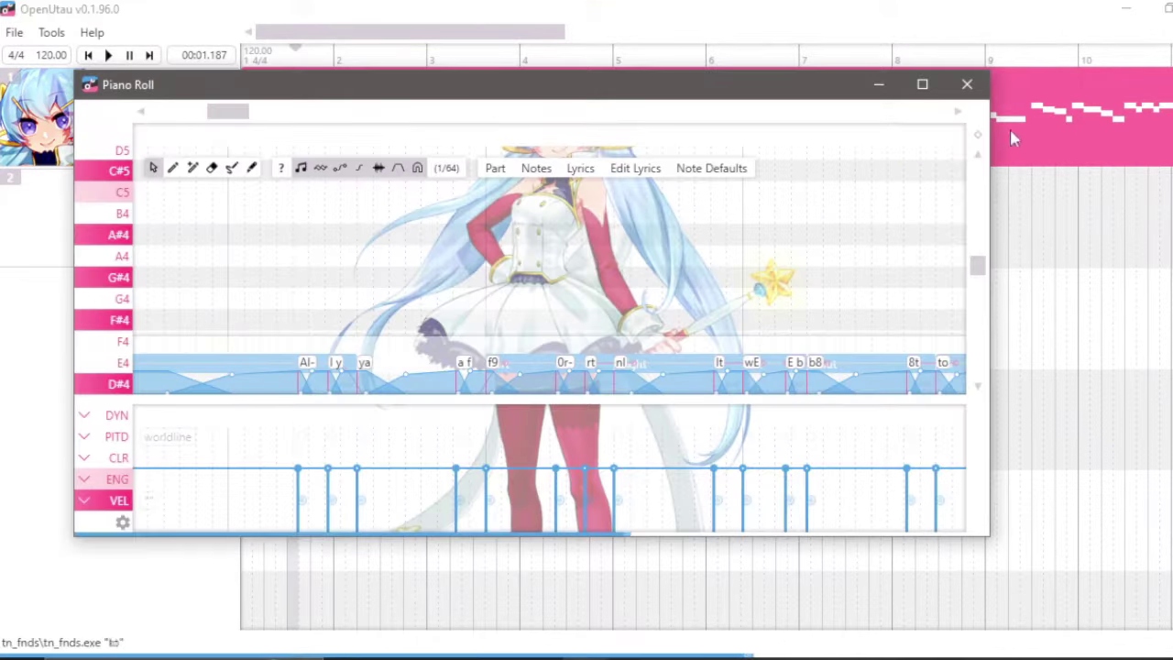
In the enlarged Piano Roll, relyric got- as gotta and make the ta note a + extension
{"action": "left_click", "coordinate": [922, 83]}
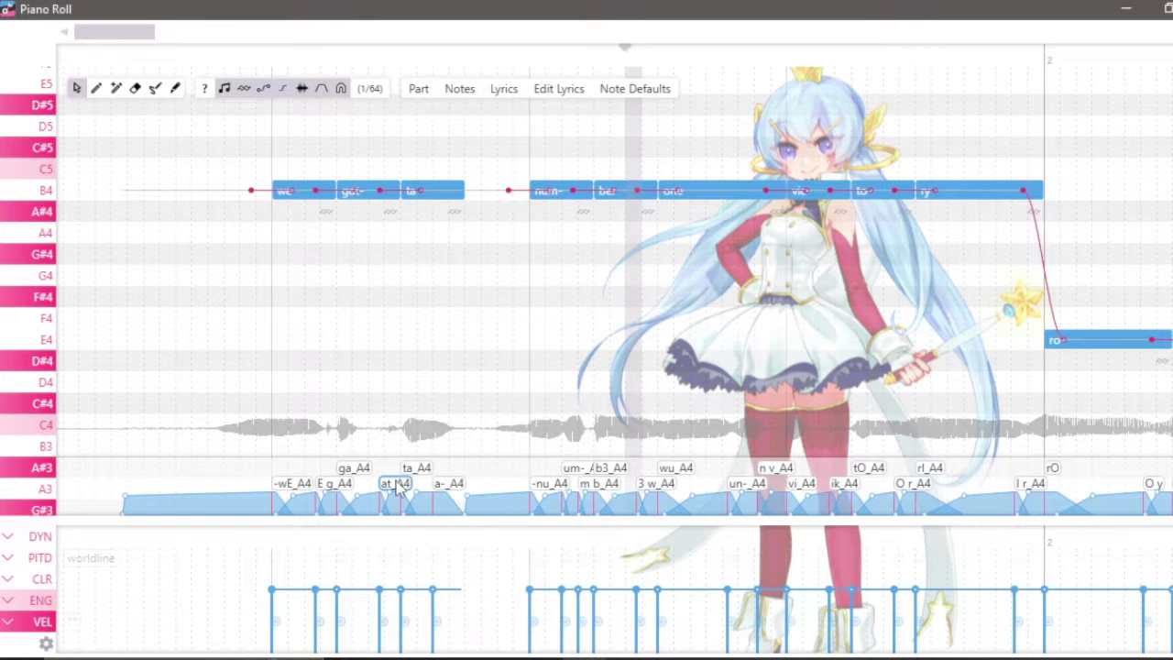
{"action": "scroll", "coordinate": [378, 290], "scroll_direction": "up", "scroll_amount": 2}
{"action": "key", "text": "r"}
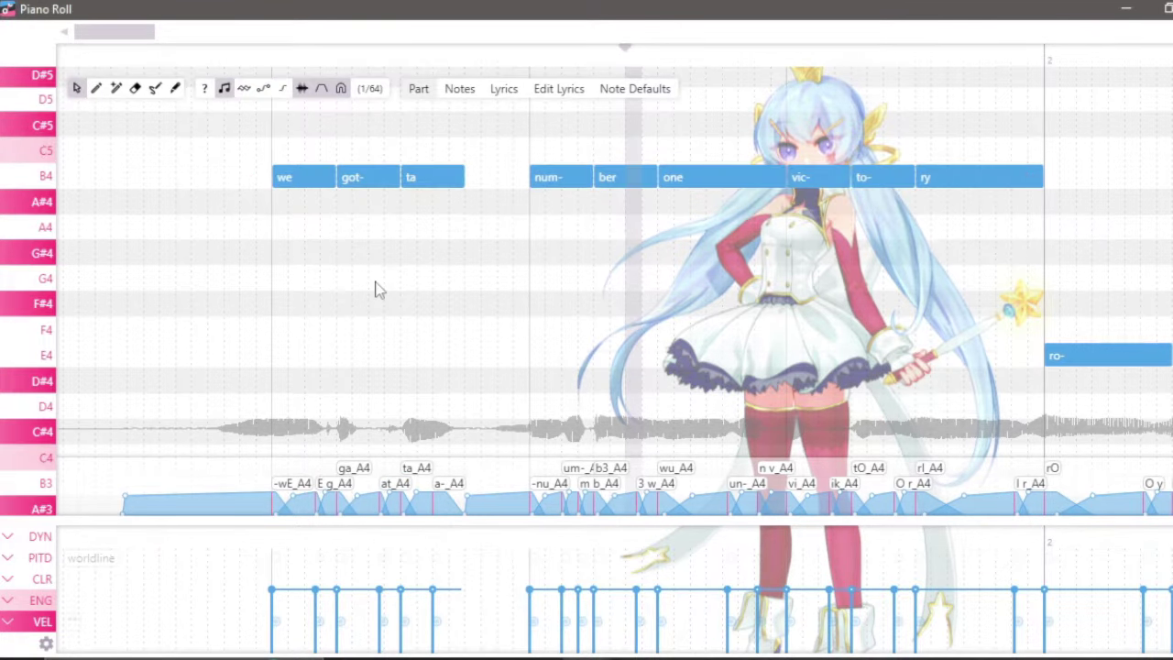
{"action": "double_click", "coordinate": [374, 181]}
{"action": "type", "text": "g"}
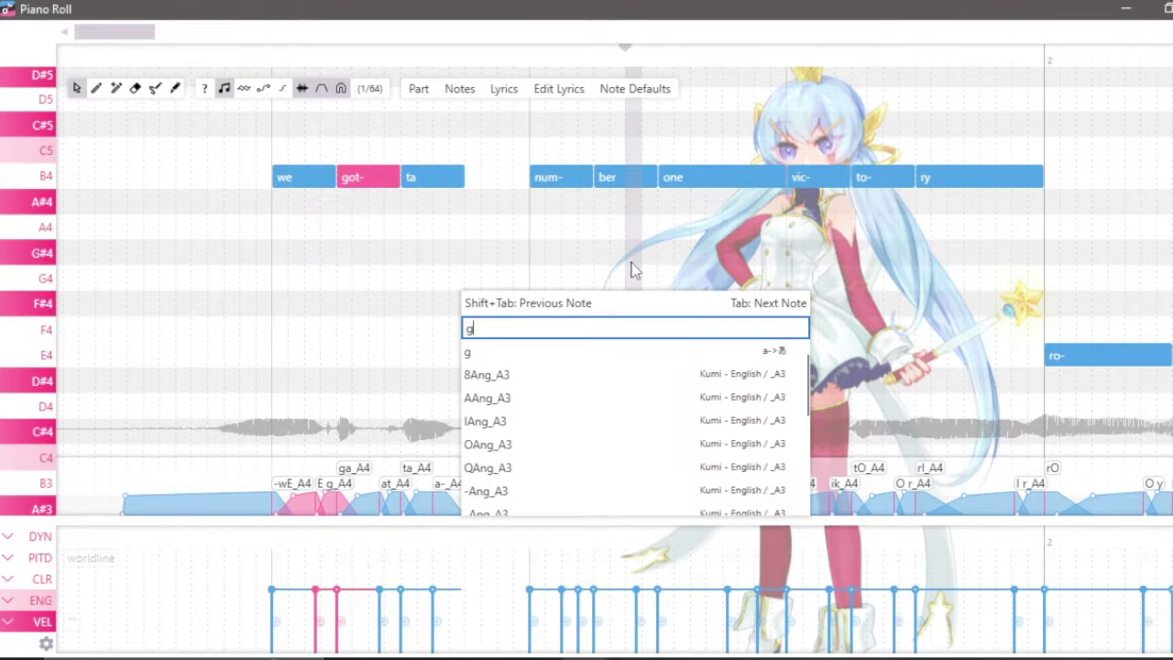
{"action": "type", "text": "otta"}
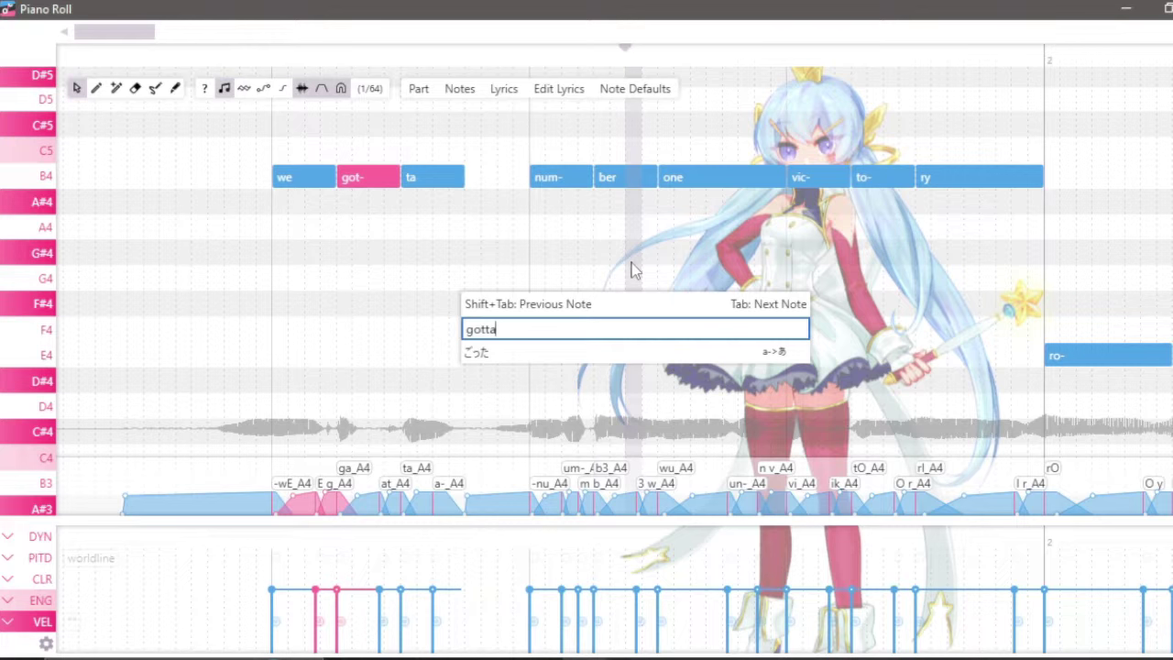
{"action": "key", "text": "Return"}
{"action": "double_click", "coordinate": [445, 178]}
{"action": "type", "text": "+"}
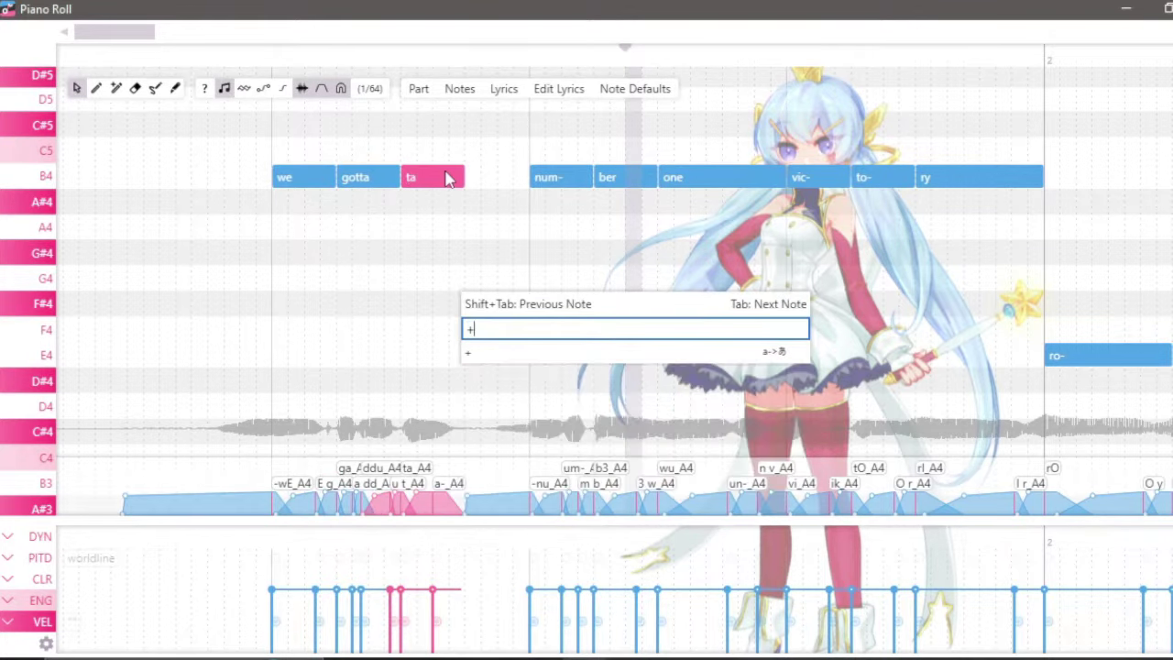
{"action": "key", "text": "Return"}
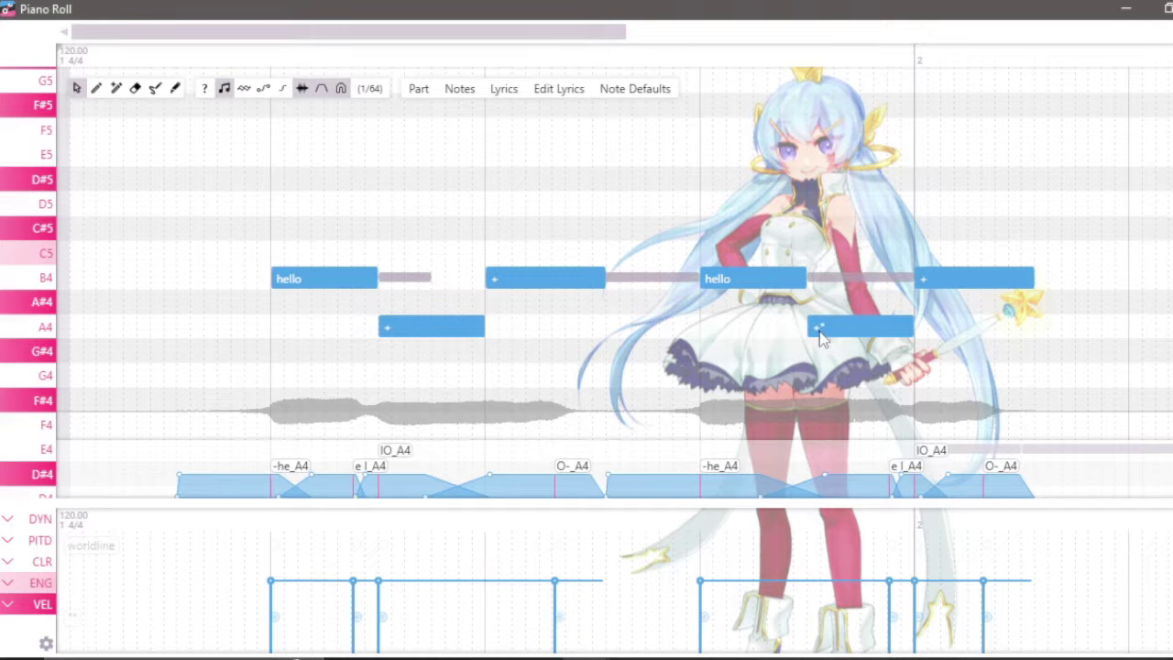
Play the part from the start of bar 1 to hear the edited lyrics
{"action": "left_click", "coordinate": [193, 55]}
{"action": "key", "text": "space"}
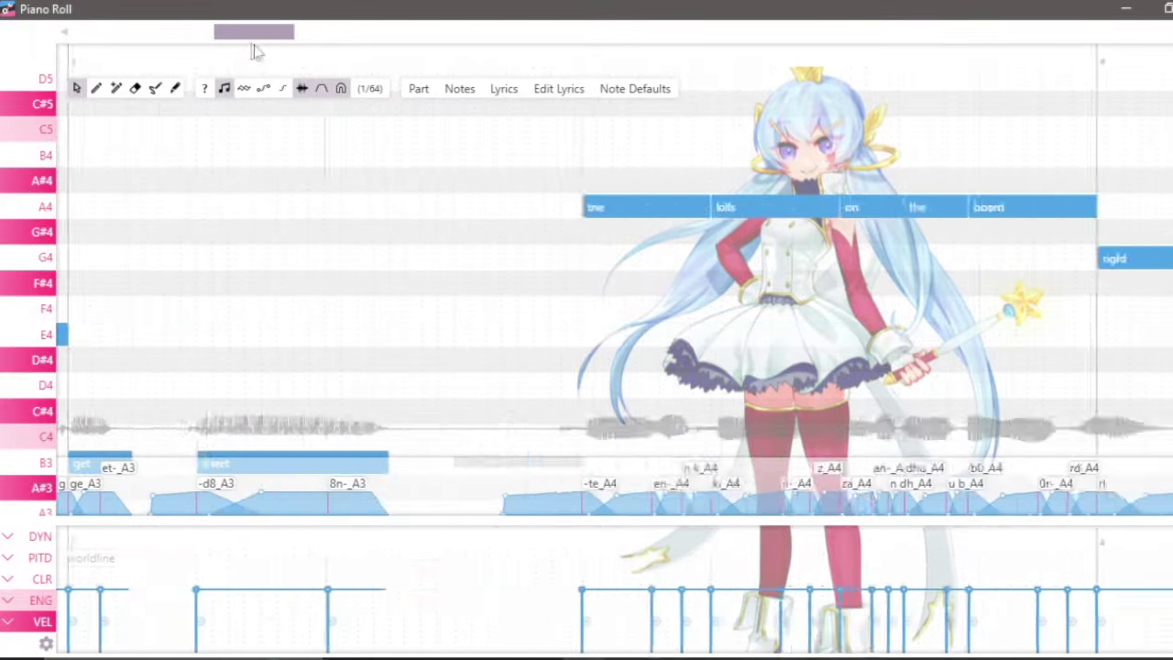
Scroll across the Piano Roll to review the number, victory and royale lyrics
{"action": "scroll", "coordinate": [485, 228], "scroll_direction": "down", "scroll_amount": 1}
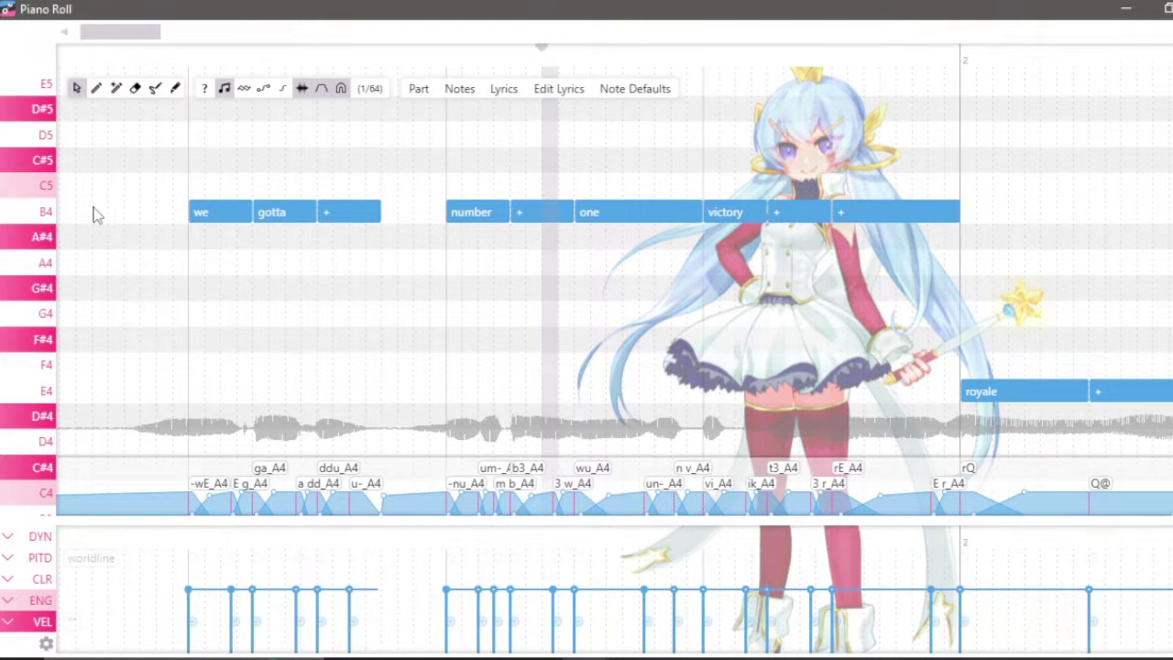
{"action": "scroll", "coordinate": [142, 30], "scroll_direction": "left", "scroll_amount": 2}
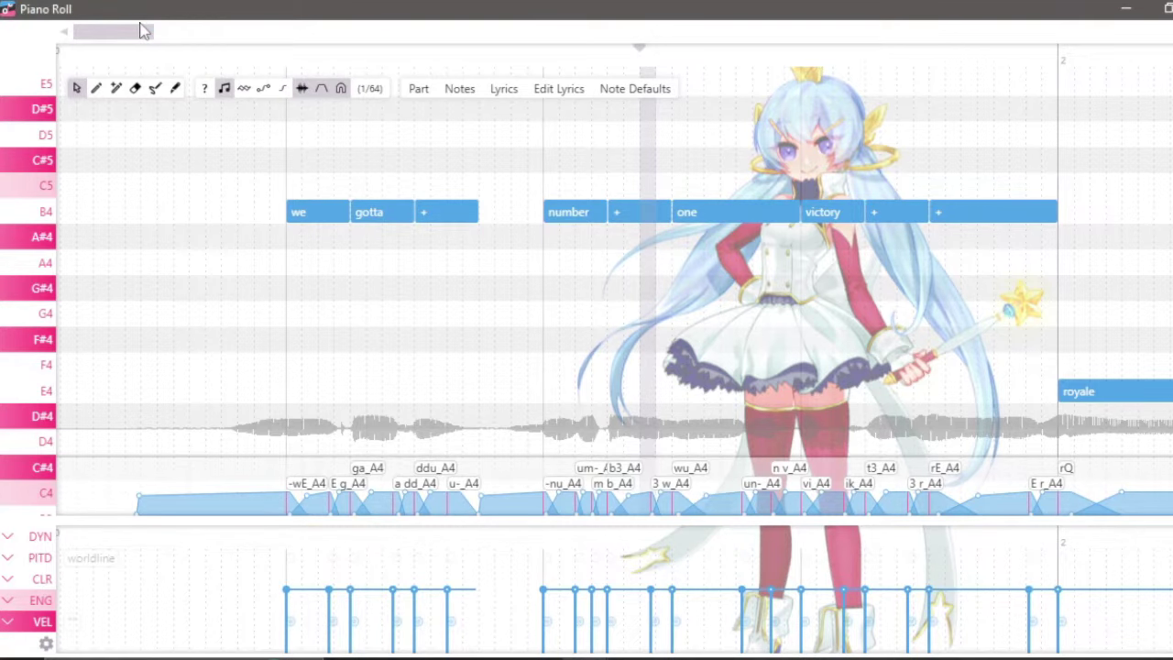
{"action": "scroll", "coordinate": [137, 36], "scroll_direction": "right", "scroll_amount": 1}
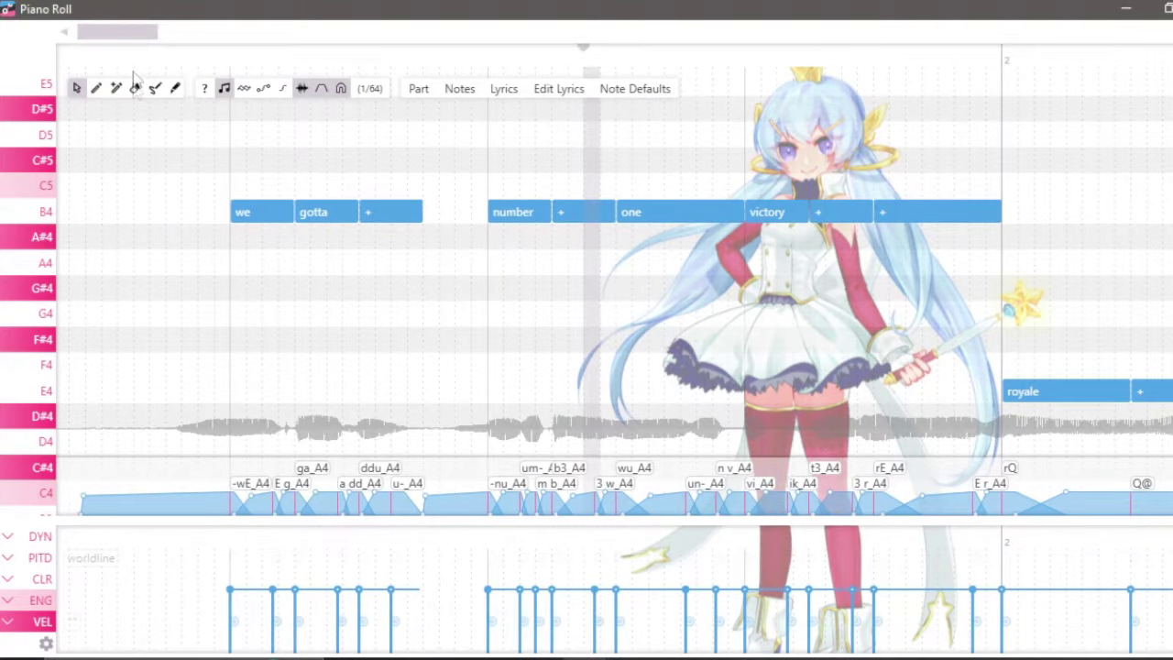
{"action": "scroll", "coordinate": [112, 31], "scroll_direction": "left", "scroll_amount": 1}
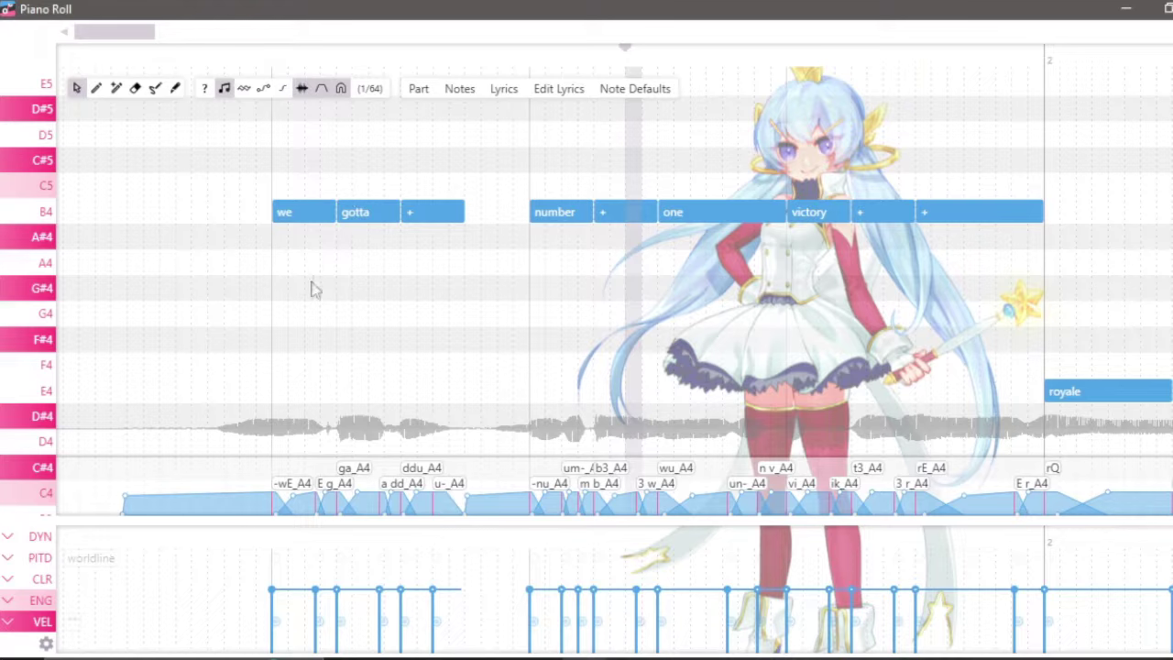
{"action": "scroll", "coordinate": [312, 290], "scroll_direction": "left", "scroll_amount": 1}
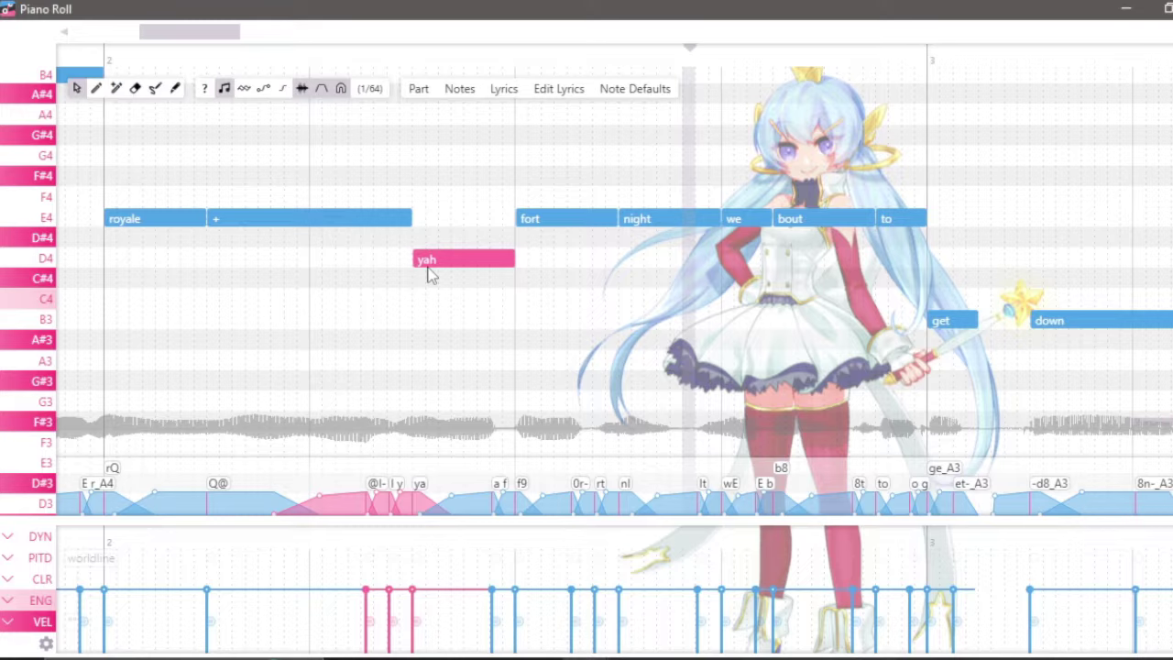
Try the phoneme hint [y @] on the yah lyric, then undo it
{"action": "double_click", "coordinate": [447, 266]}
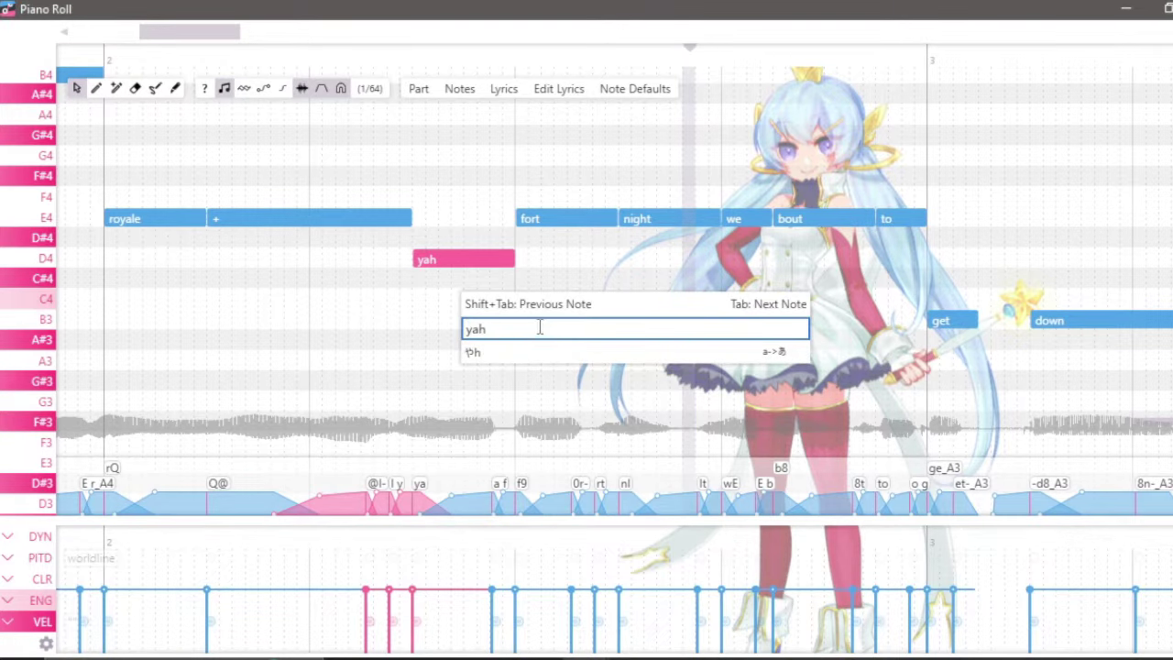
{"action": "type", "text": "[y @]"}
{"action": "key", "text": "Return"}
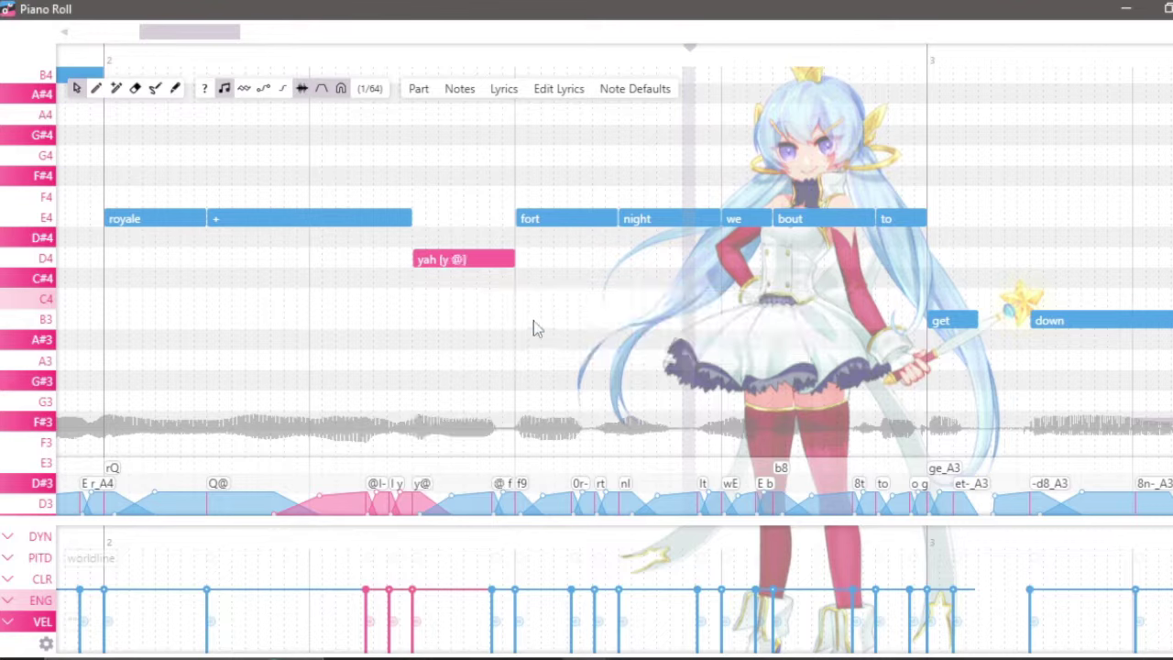
{"action": "key", "text": "ctrl+z"}
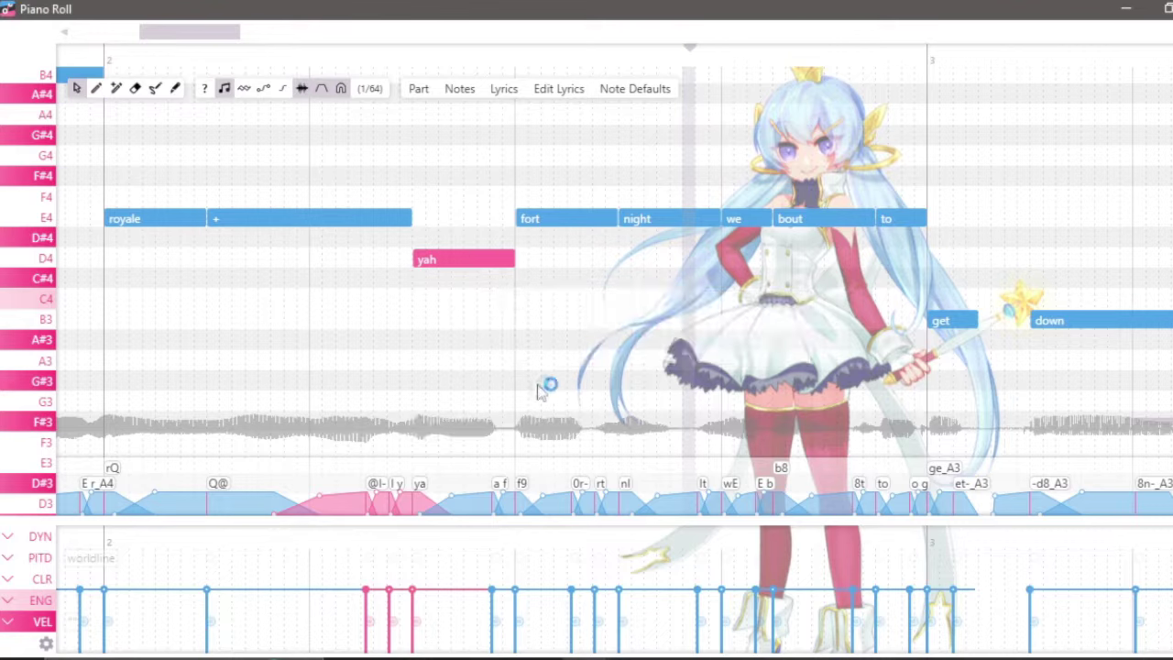
Override the yah note's phoneme aliases to y@ and @ f
{"action": "double_click", "coordinate": [419, 483]}
{"action": "left_click", "coordinate": [504, 328]}
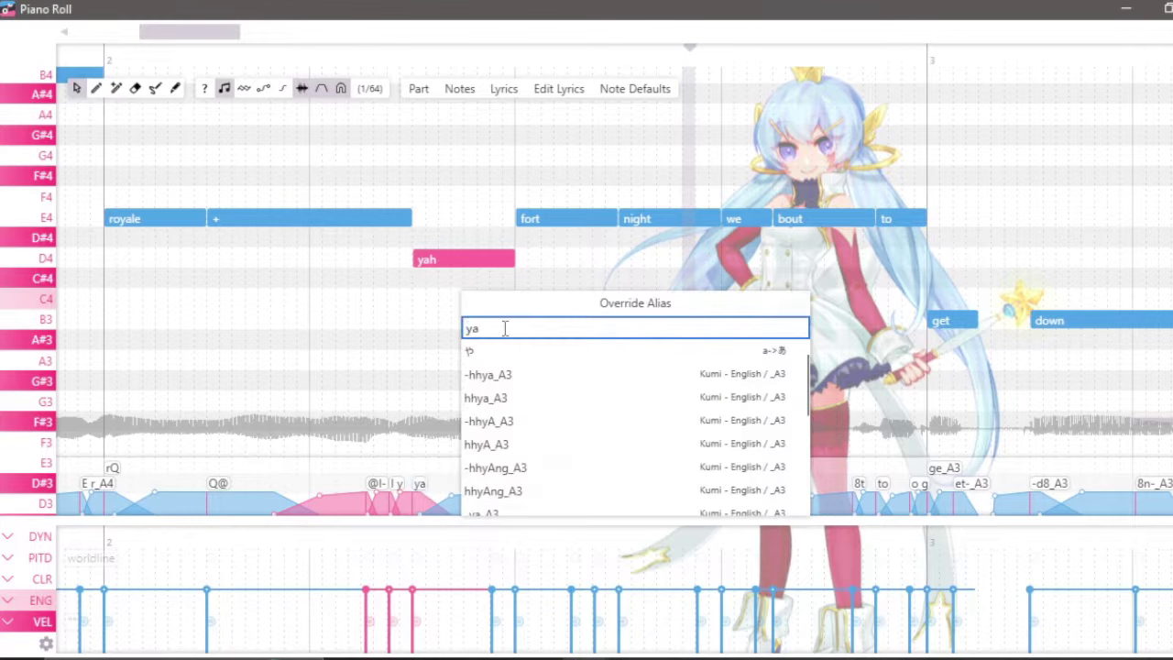
{"action": "key", "text": "BackSpace"}
{"action": "type", "text": "@"}
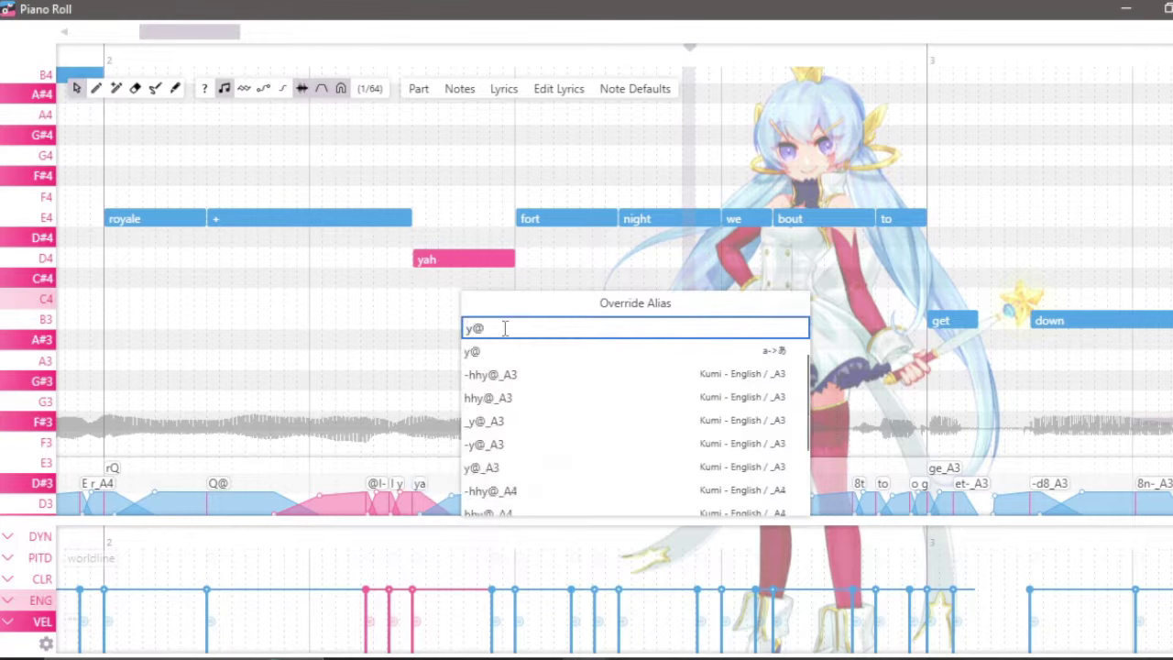
{"action": "key", "text": "Return"}
{"action": "double_click", "coordinate": [501, 483]}
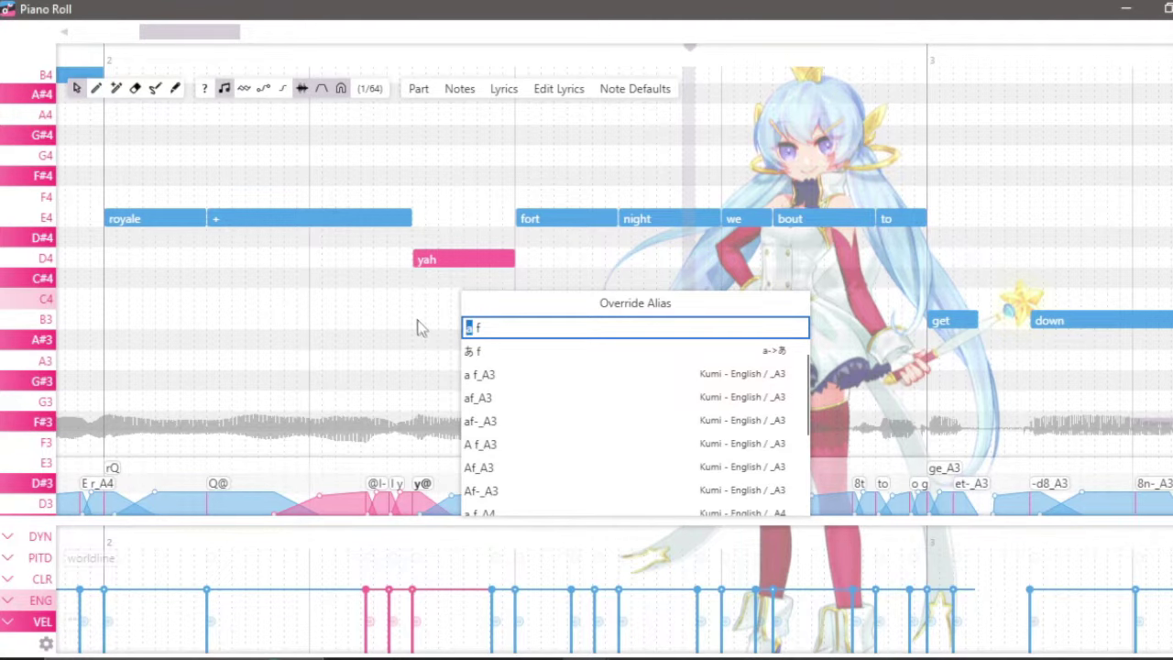
{"action": "type", "text": "@"}
{"action": "key", "text": "Return"}
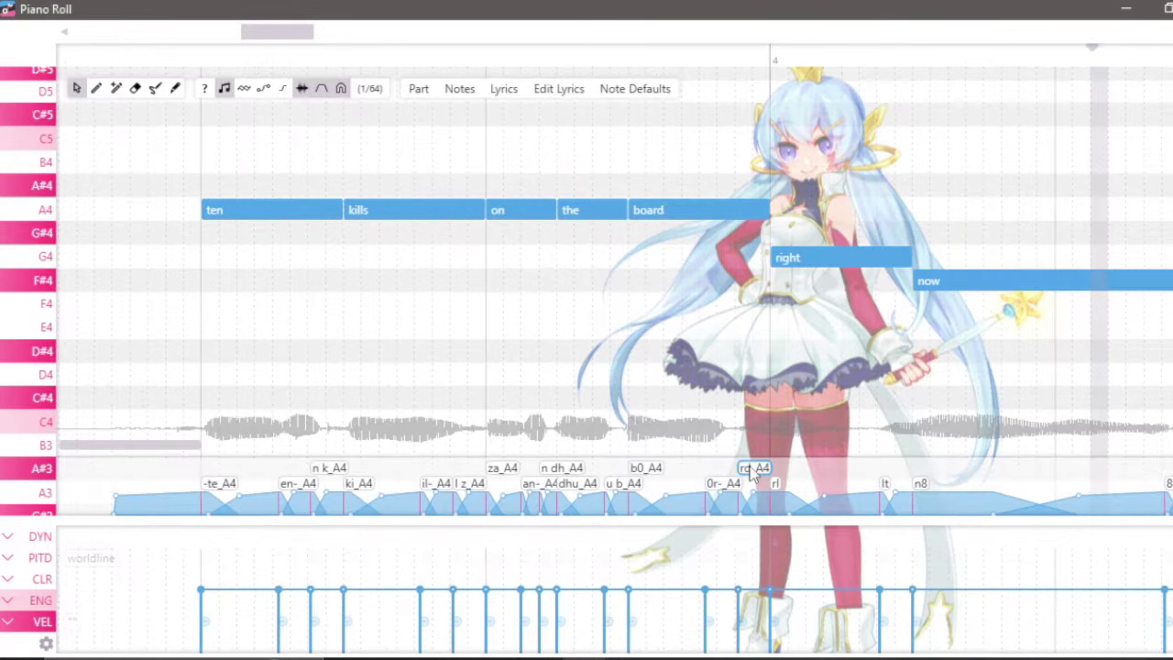
Edit the rd_A4 phoneme's alias override, then open the t8 phoneme's override
{"action": "double_click", "coordinate": [747, 472]}
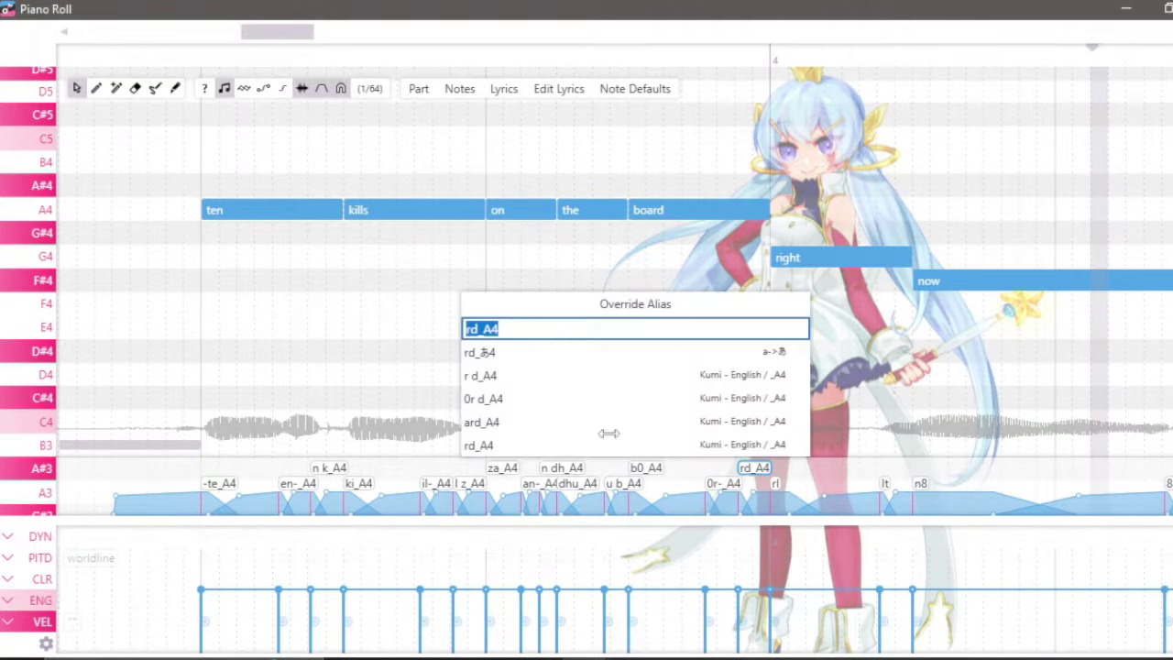
{"action": "left_click", "coordinate": [472, 328]}
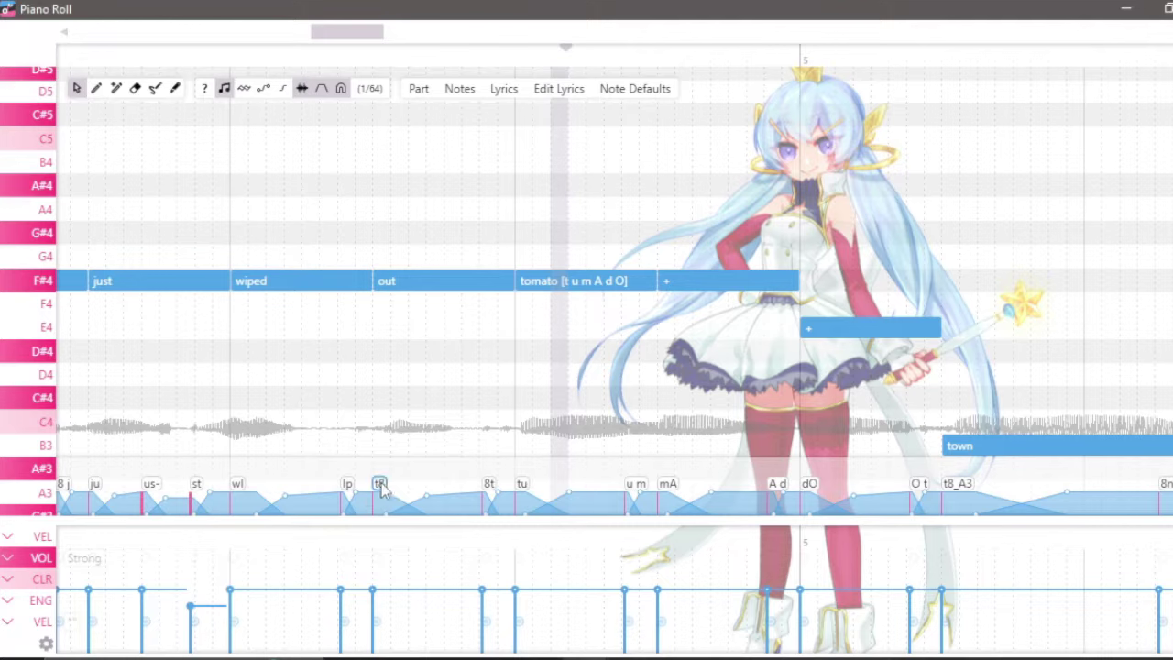
{"action": "double_click", "coordinate": [380, 484]}
Change the t8 phoneme alias to d8 and play the phrase to hear it
{"action": "left_click", "coordinate": [468, 328]}
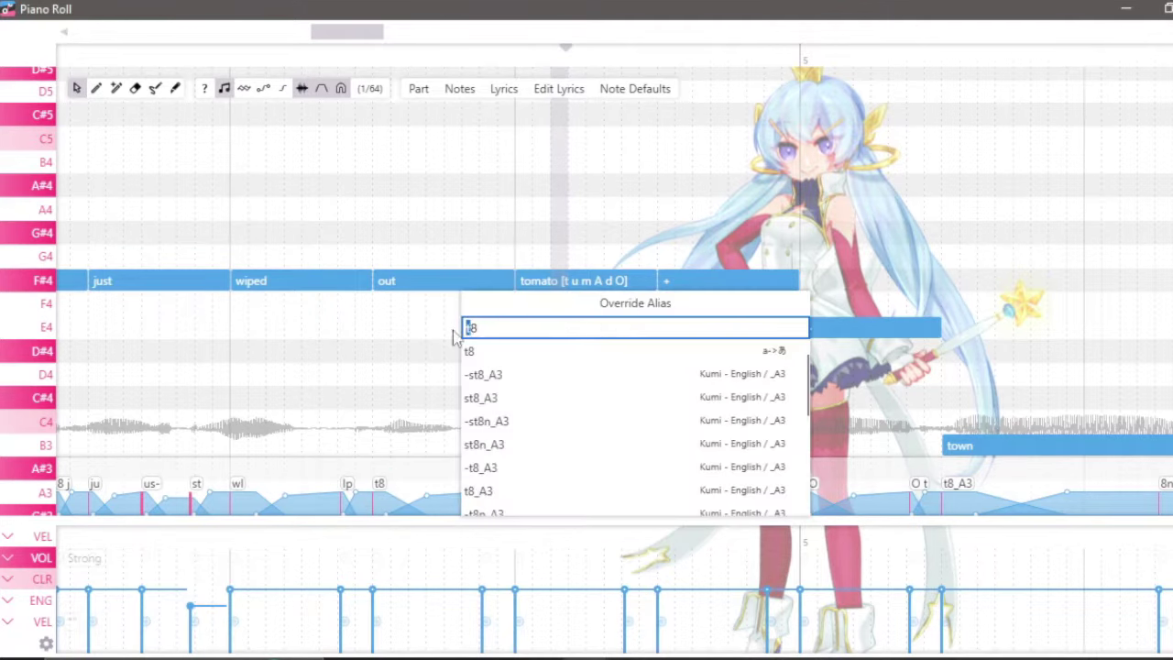
{"action": "key", "text": "Delete"}
{"action": "type", "text": "d"}
{"action": "key", "text": "Return"}
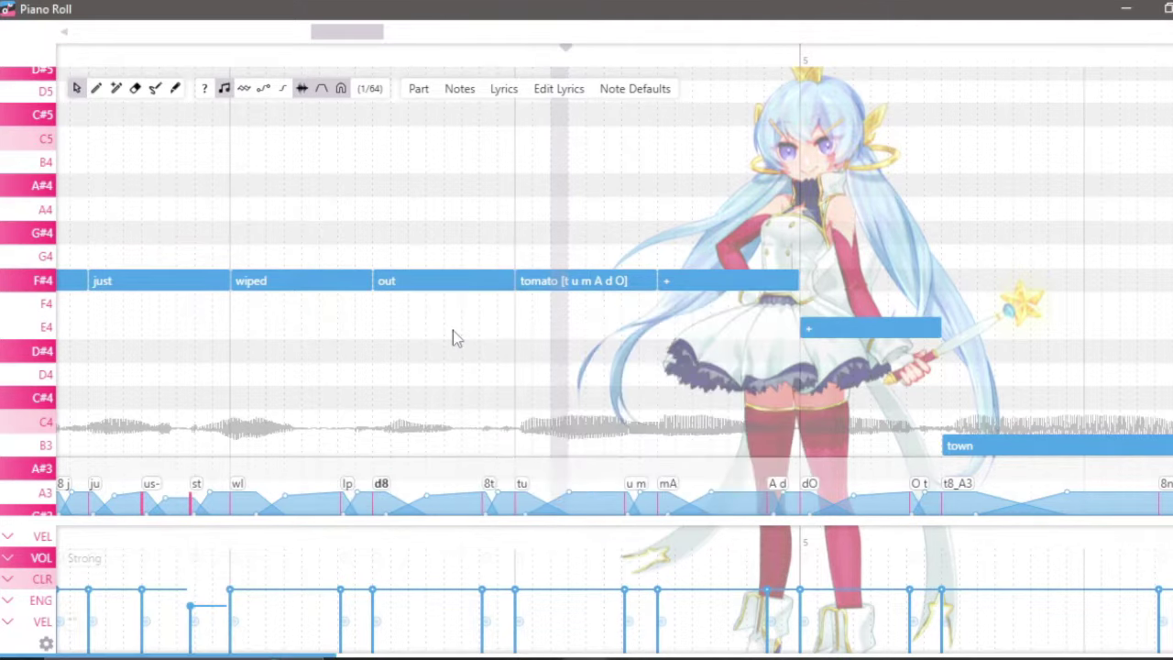
{"action": "left_click", "coordinate": [92, 52]}
{"action": "key", "text": "space"}
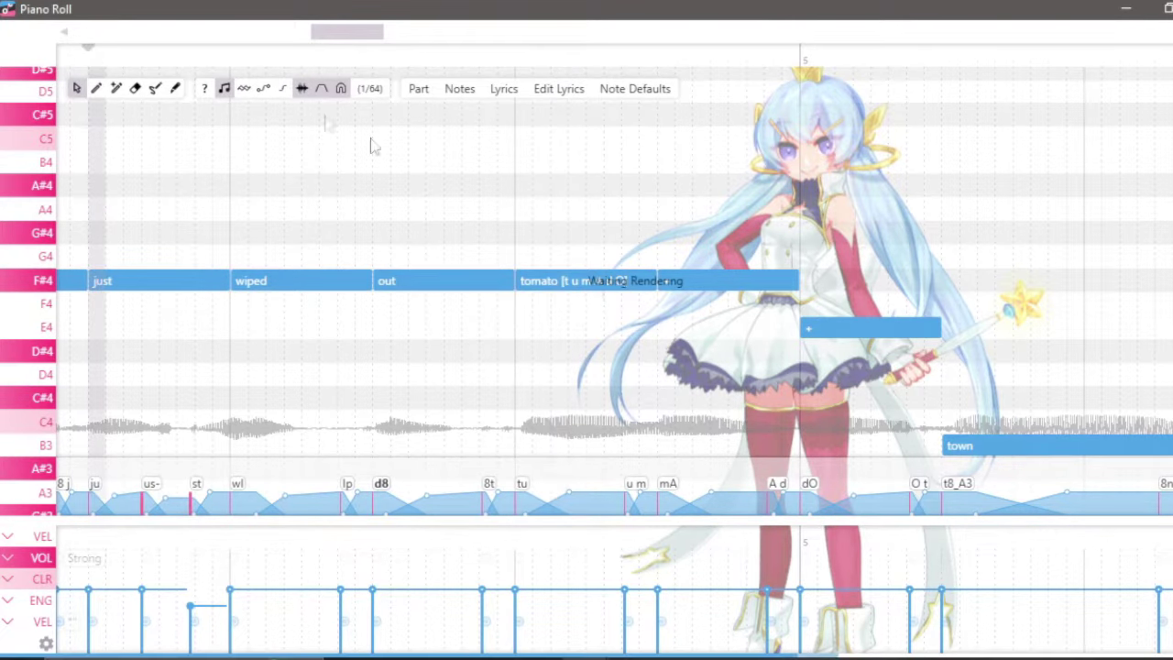
{"action": "key", "text": "space"}
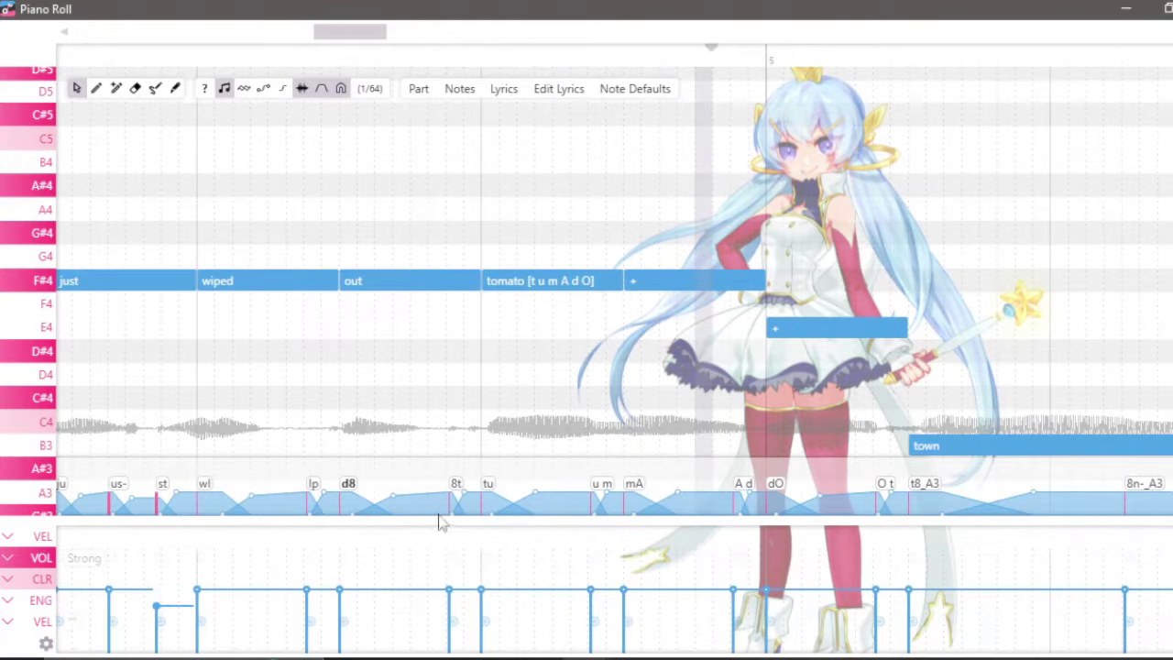
Split 8t into 8 t, move it about 42 ms earlier, and replay
{"action": "double_click", "coordinate": [455, 486]}
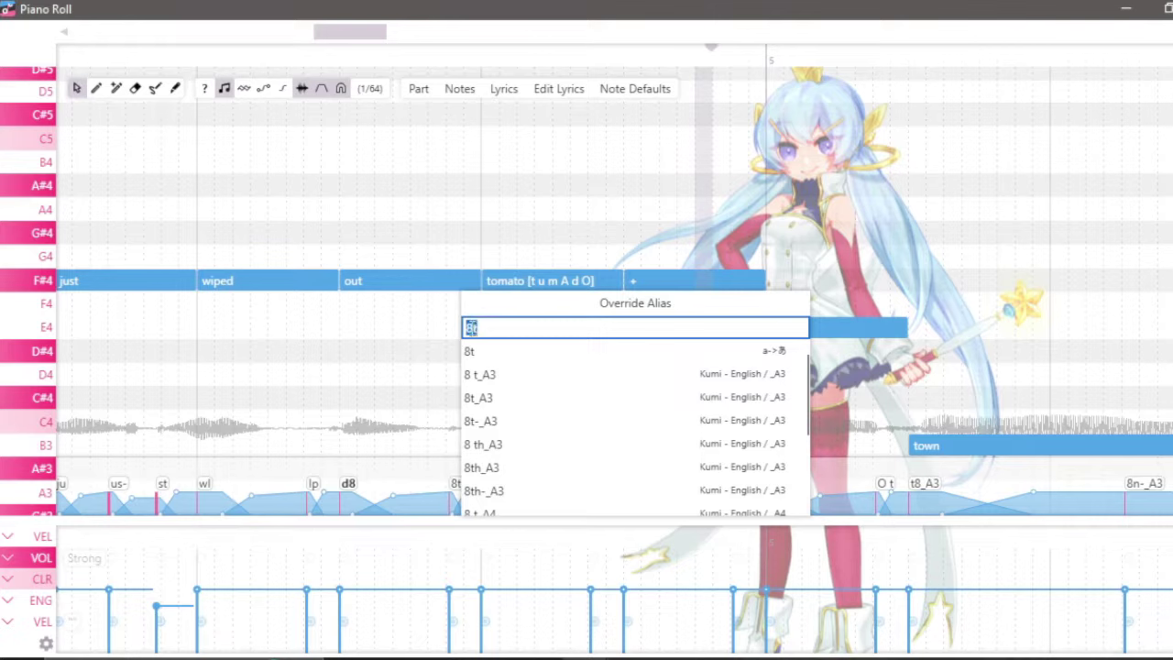
{"action": "key", "text": "Return"}
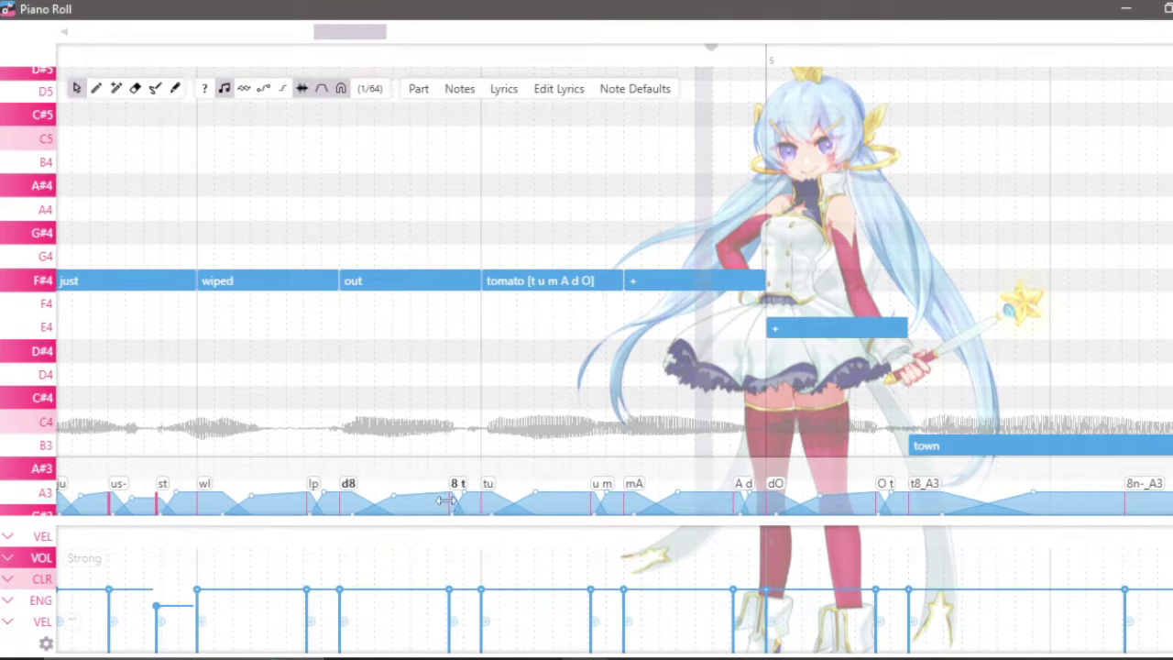
{"action": "left_click_drag", "start_coordinate": [447, 499], "coordinate": [418, 500]}
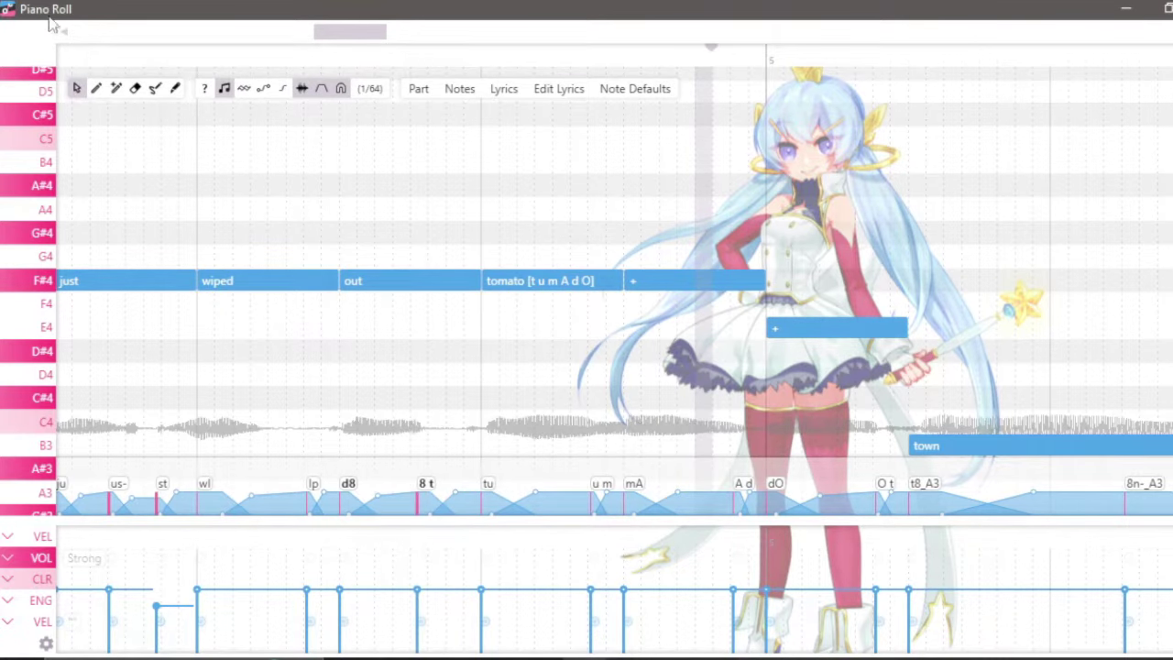
{"action": "left_click", "coordinate": [77, 57]}
{"action": "key", "text": "space"}
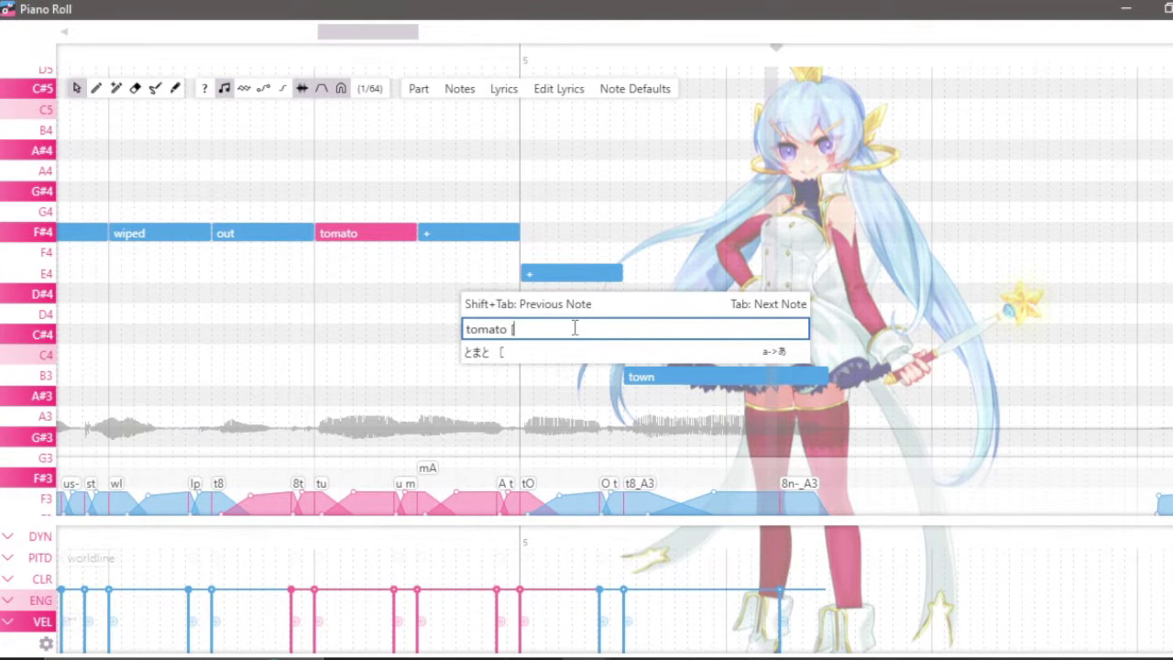
Retype tomato's pronunciation hint as [t u m A d] so its final syllable sings dO
{"action": "type", "text": "t u"}
{"action": "key", "text": "BackSpace"}
{"action": "type", "text": "u m A d]"}
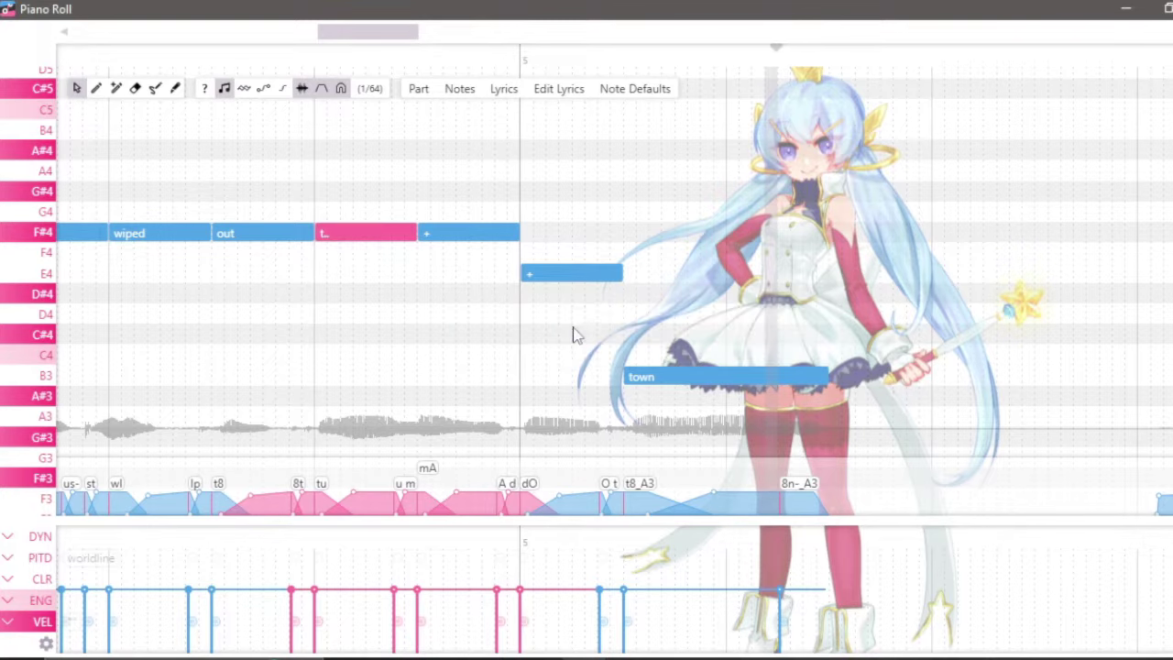
{"action": "key", "text": "Return"}
{"action": "scroll", "coordinate": [445, 302], "scroll_direction": "right", "scroll_amount": 5}
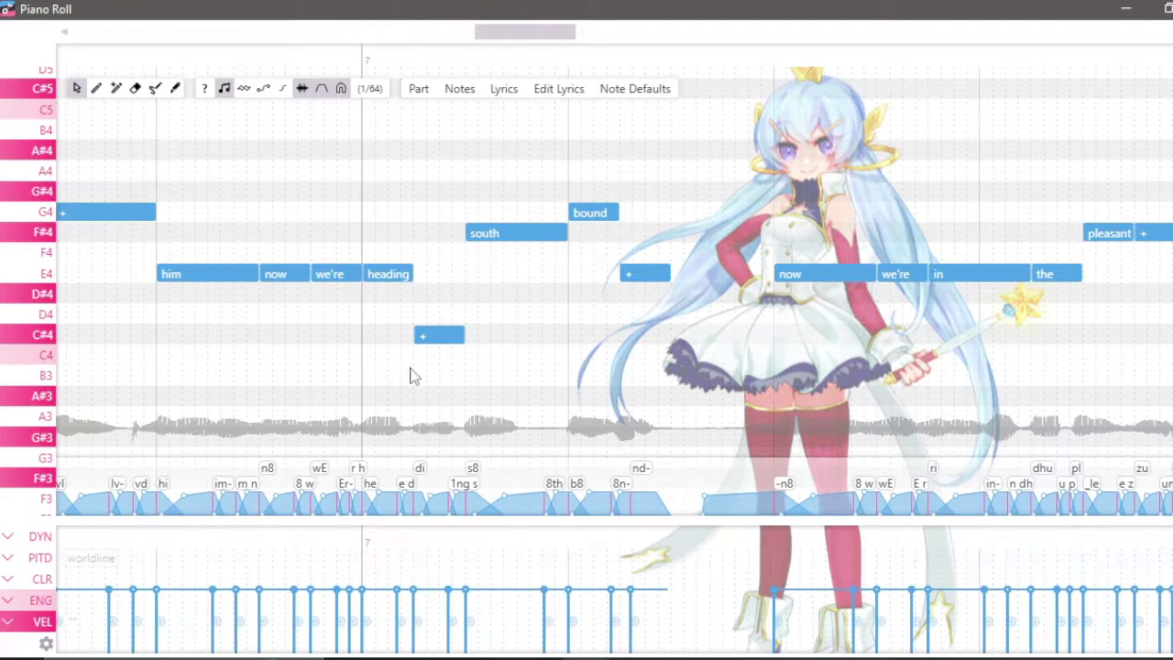
{"action": "double_click", "coordinate": [420, 468]}
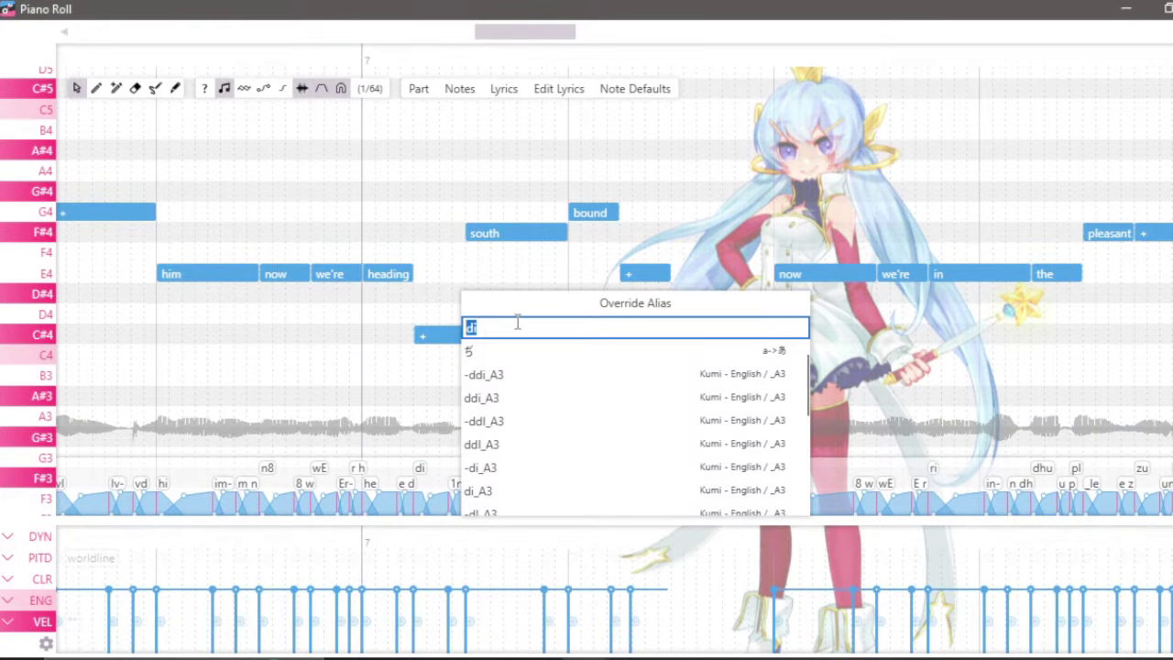
Change the di phoneme's override alias to d1
{"action": "type", "text": "di"}
{"action": "key", "text": "BackSpace"}
{"action": "type", "text": "3"}
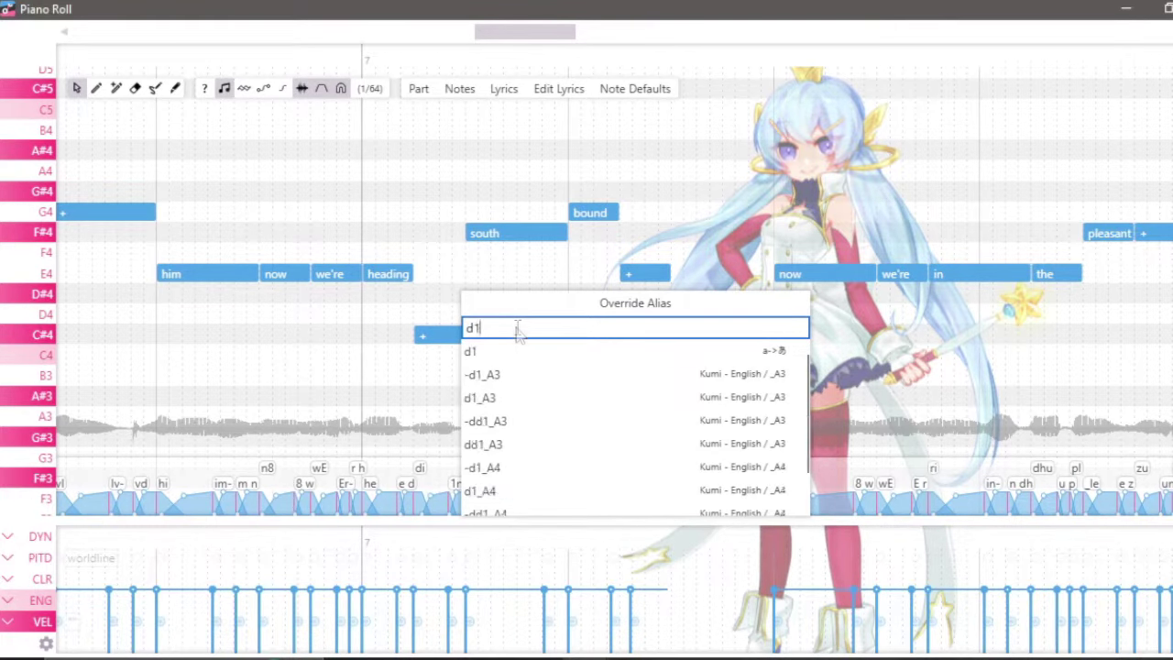
{"action": "key", "text": "Return"}
Scroll right and open the fort note's lyric for editing
{"action": "scroll", "coordinate": [423, 328], "scroll_direction": "right", "scroll_amount": 7}
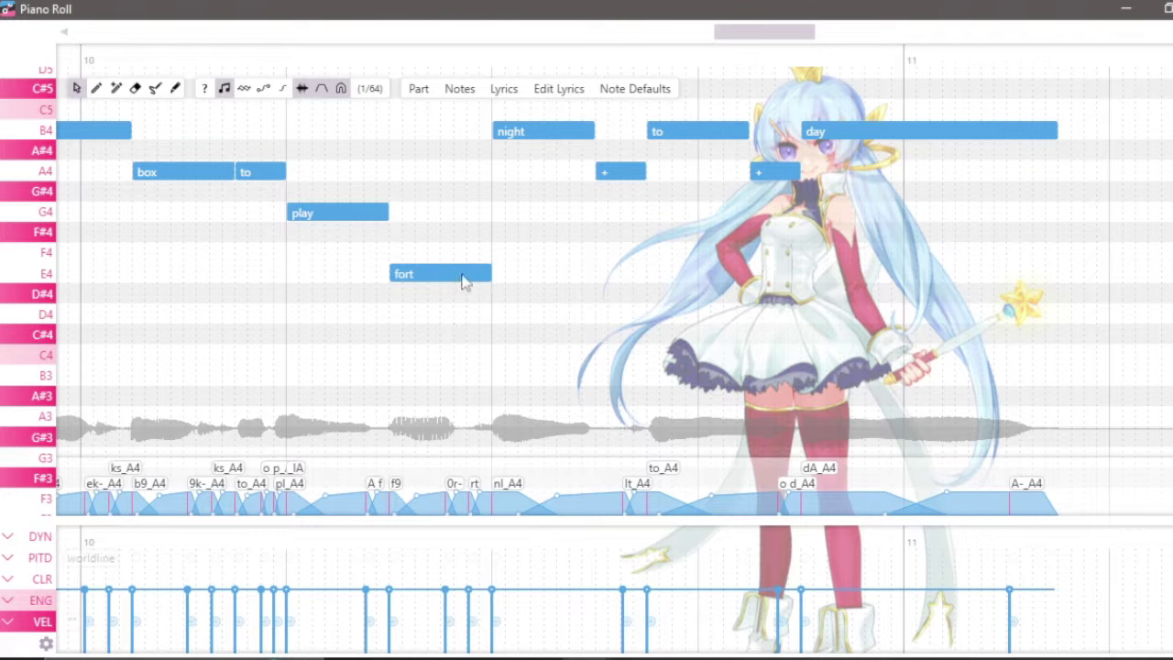
{"action": "double_click", "coordinate": [466, 277]}
{"action": "left_click", "coordinate": [568, 330]}
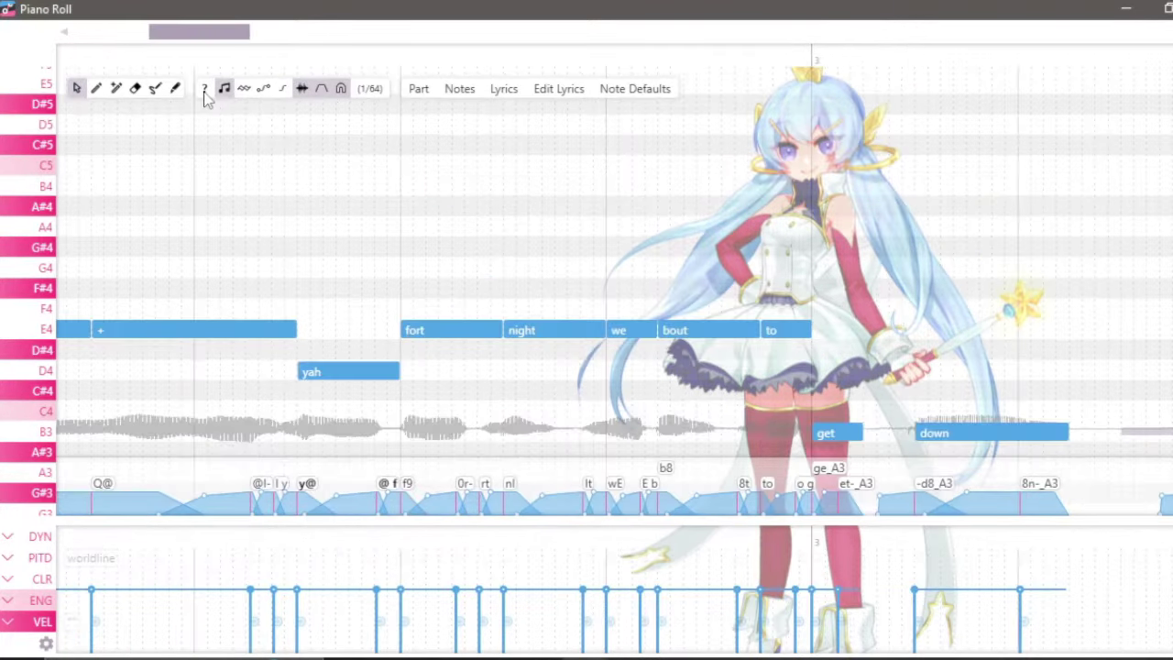
Append the hint [f 0 r t] to both fort notes' lyrics
{"action": "double_click", "coordinate": [463, 332]}
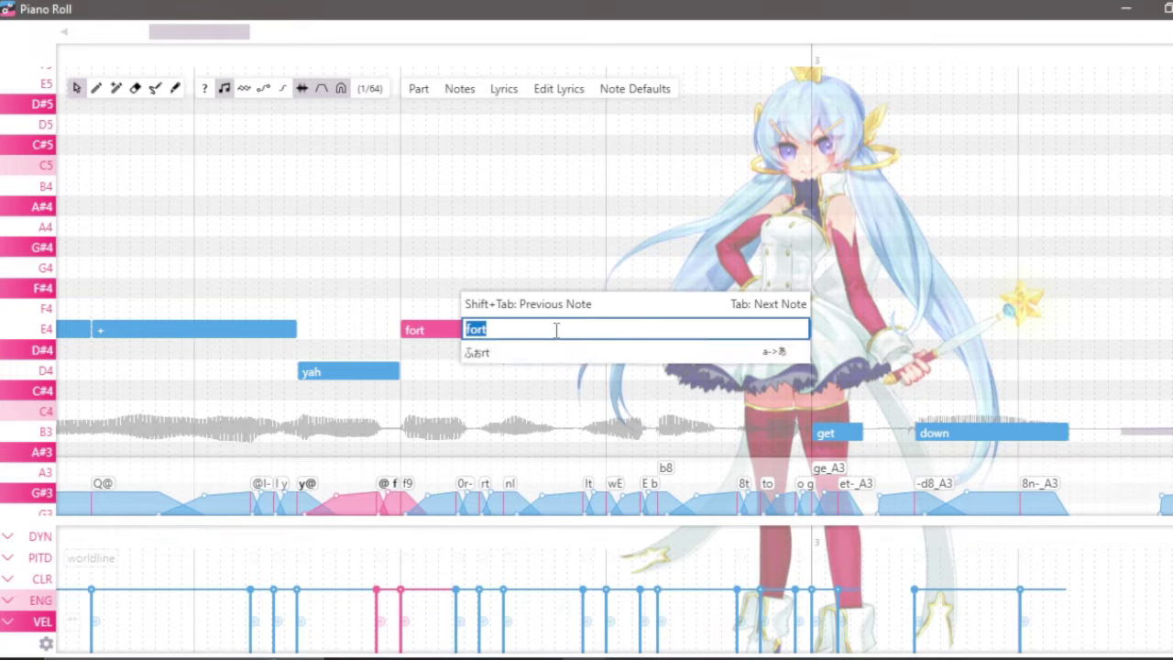
{"action": "key", "text": "End"}
{"action": "type", "text": "[f 0 r t]"}
{"action": "key", "text": "Return"}
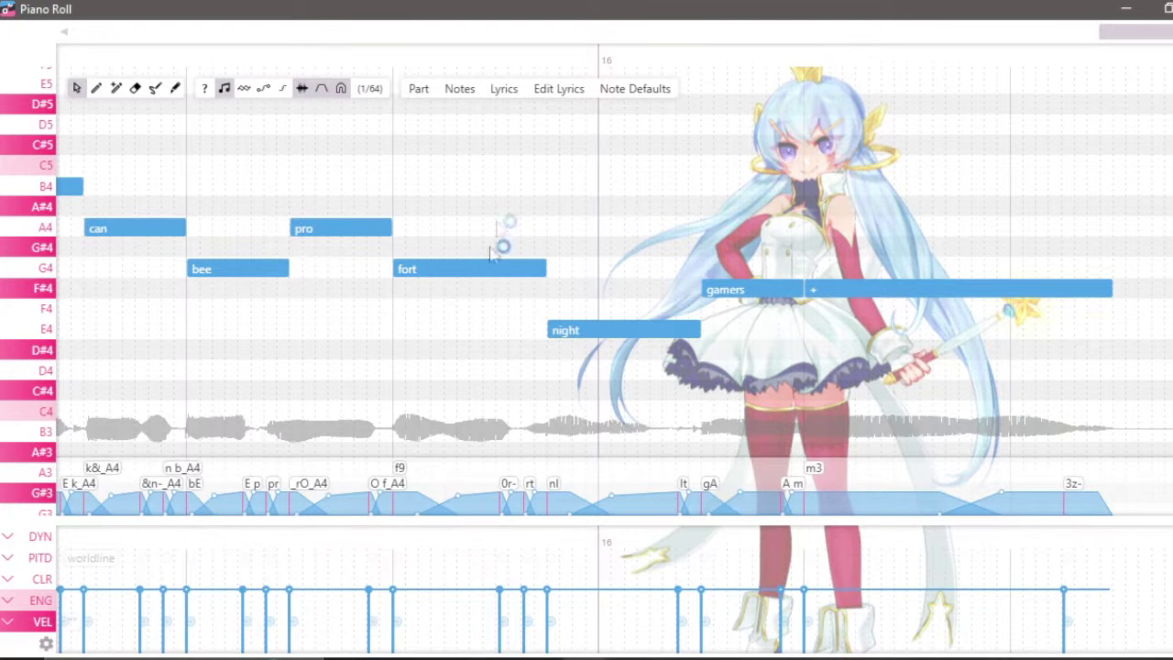
{"action": "double_click", "coordinate": [464, 265]}
{"action": "left_click", "coordinate": [565, 330]}
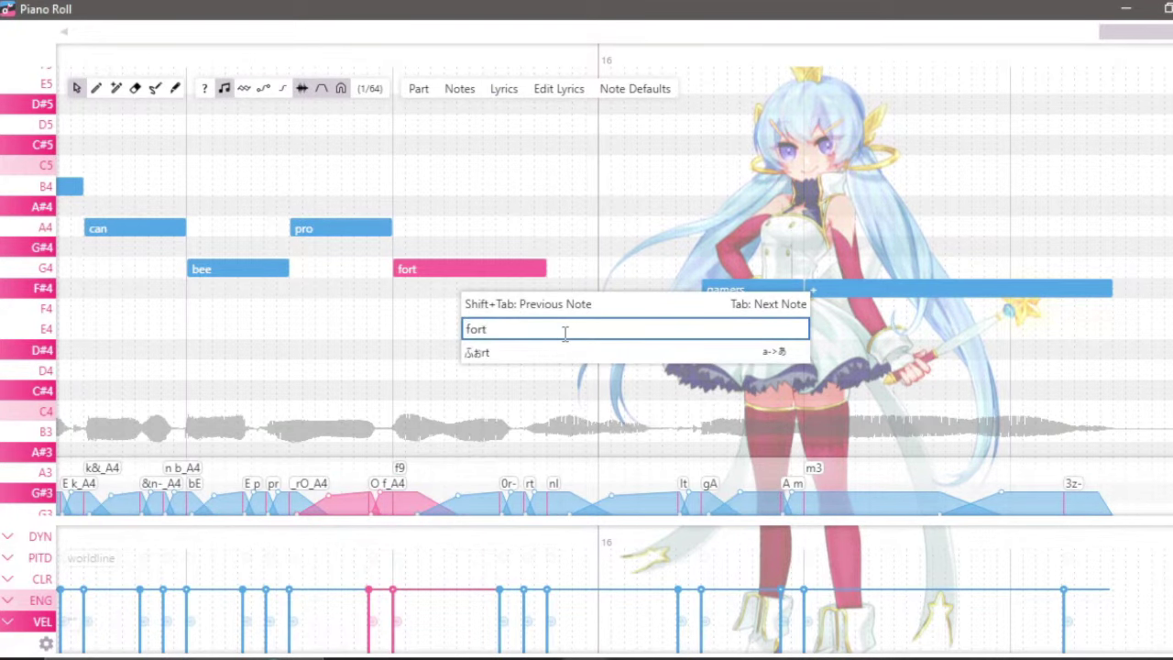
{"action": "type", "text": "[f 0 r t]"}
{"action": "key", "text": "Return"}
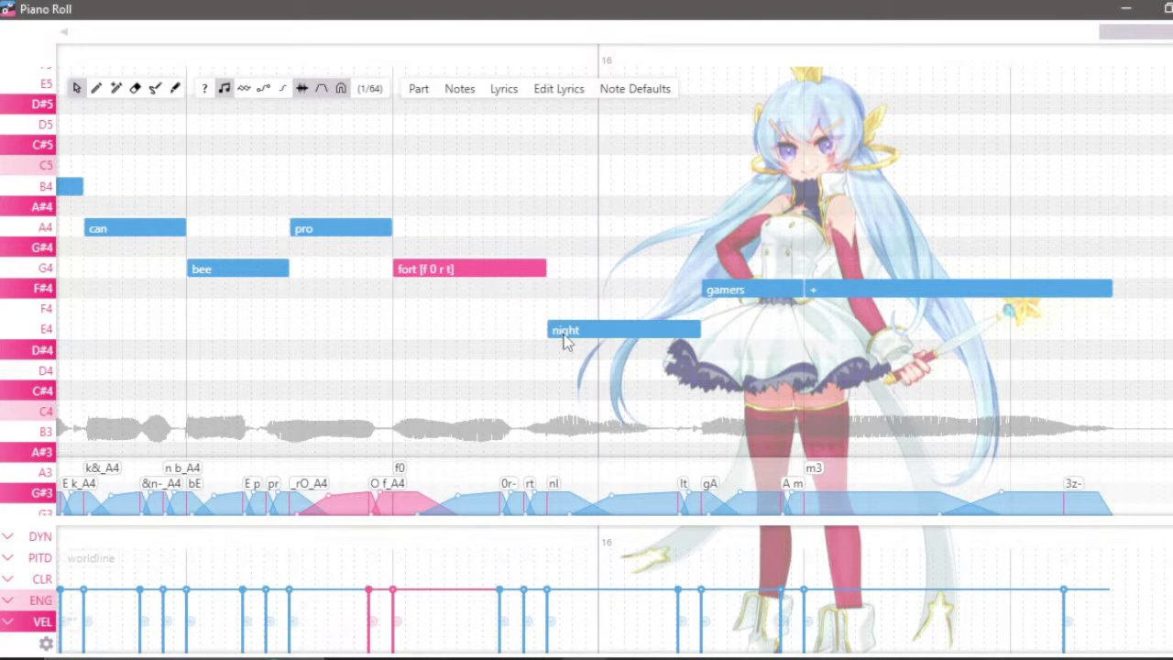
{"action": "scroll", "coordinate": [492, 99], "scroll_direction": "left", "scroll_amount": 10}
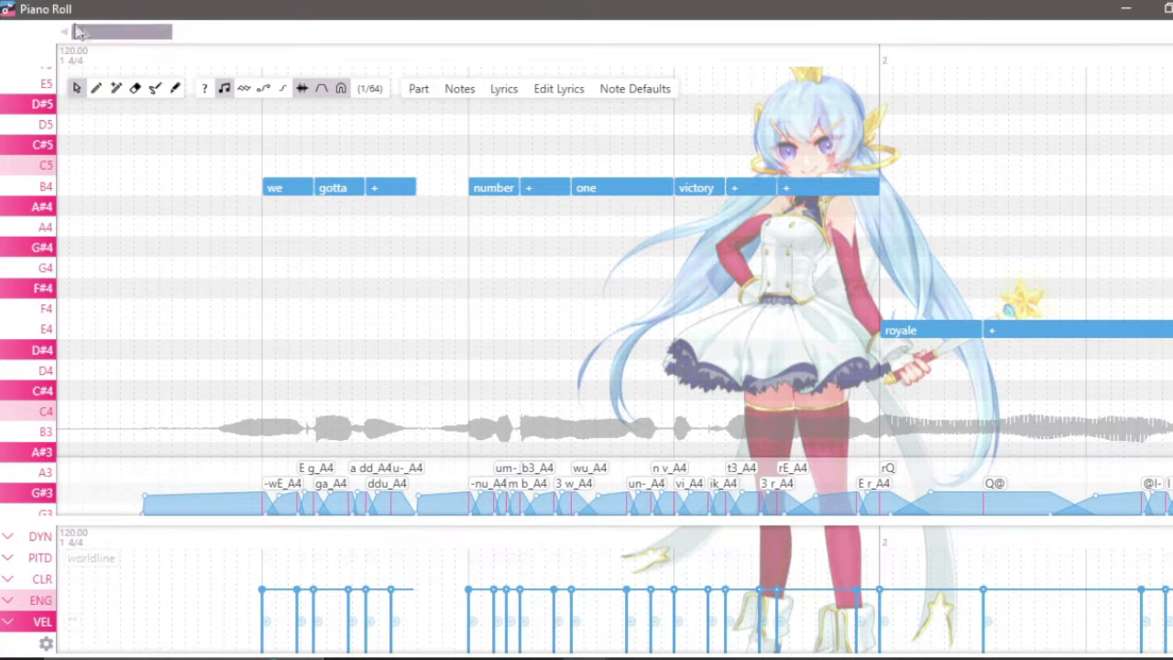
{"action": "double_click", "coordinate": [118, 11]}
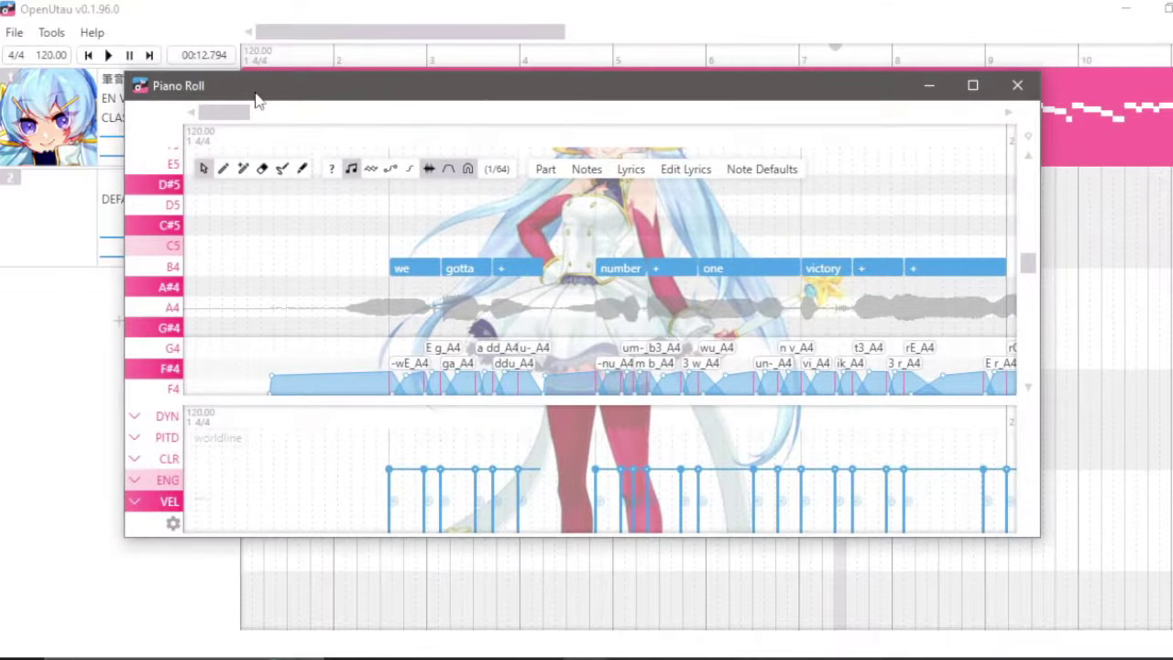
{"action": "left_click", "coordinate": [973, 85]}
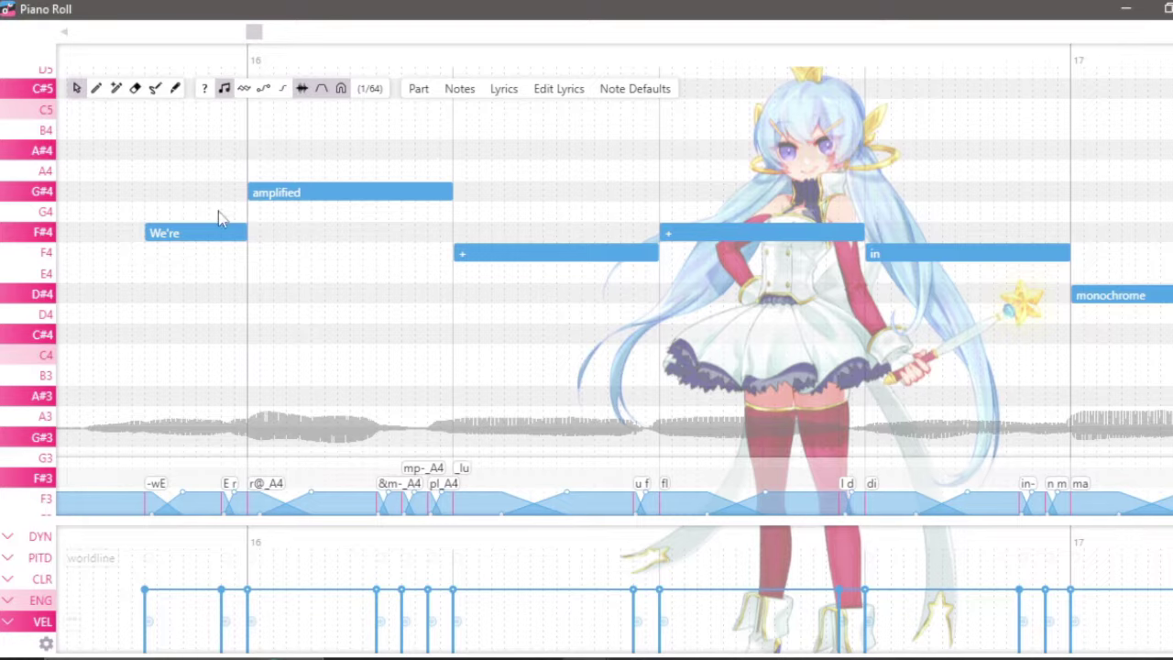
Override the mp-_A4 phoneme's alias to 'm p_A4' by removing the dash
{"action": "double_click", "coordinate": [423, 469]}
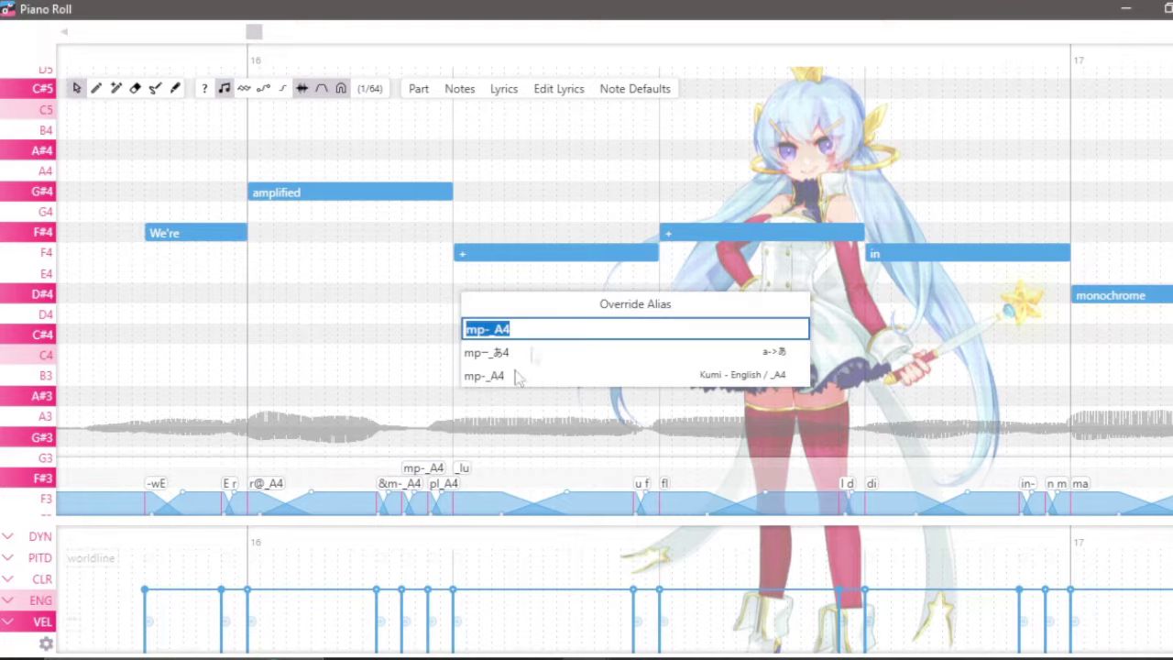
{"action": "left_click", "coordinate": [475, 332]}
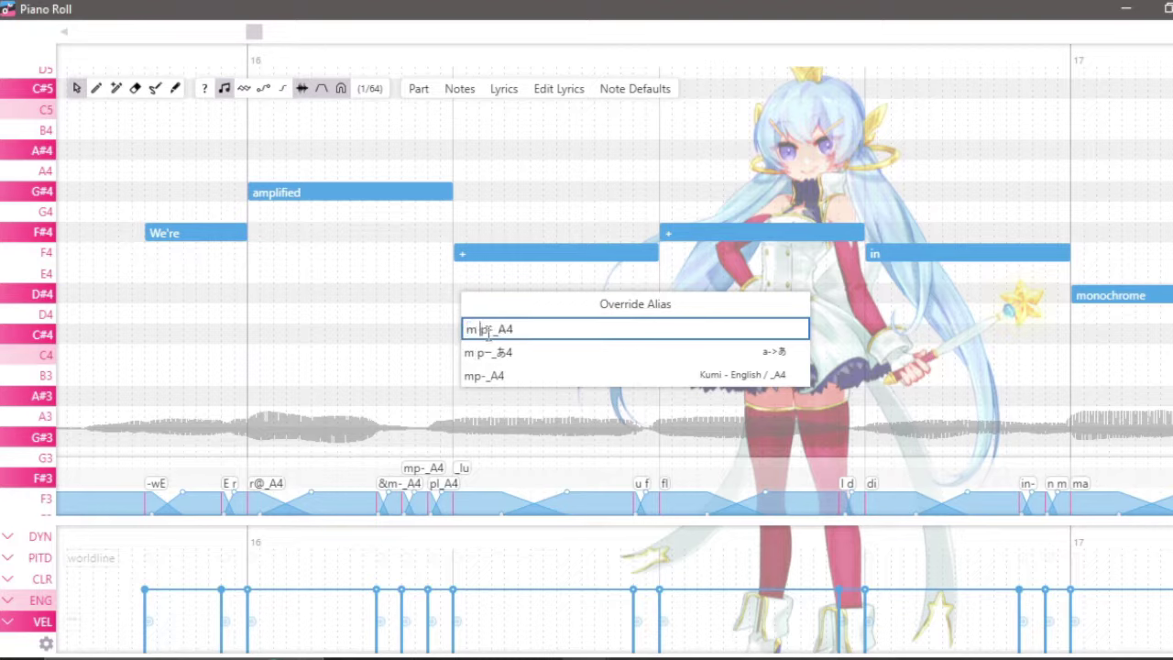
{"action": "key", "text": "Delete"}
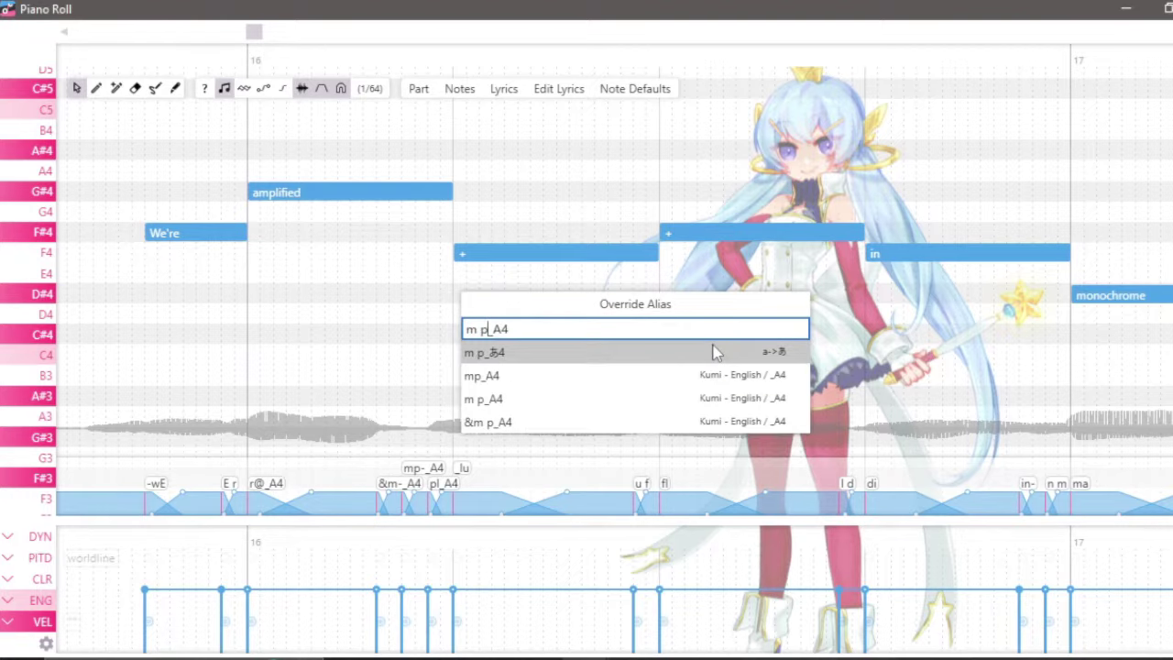
{"action": "key", "text": "Return"}
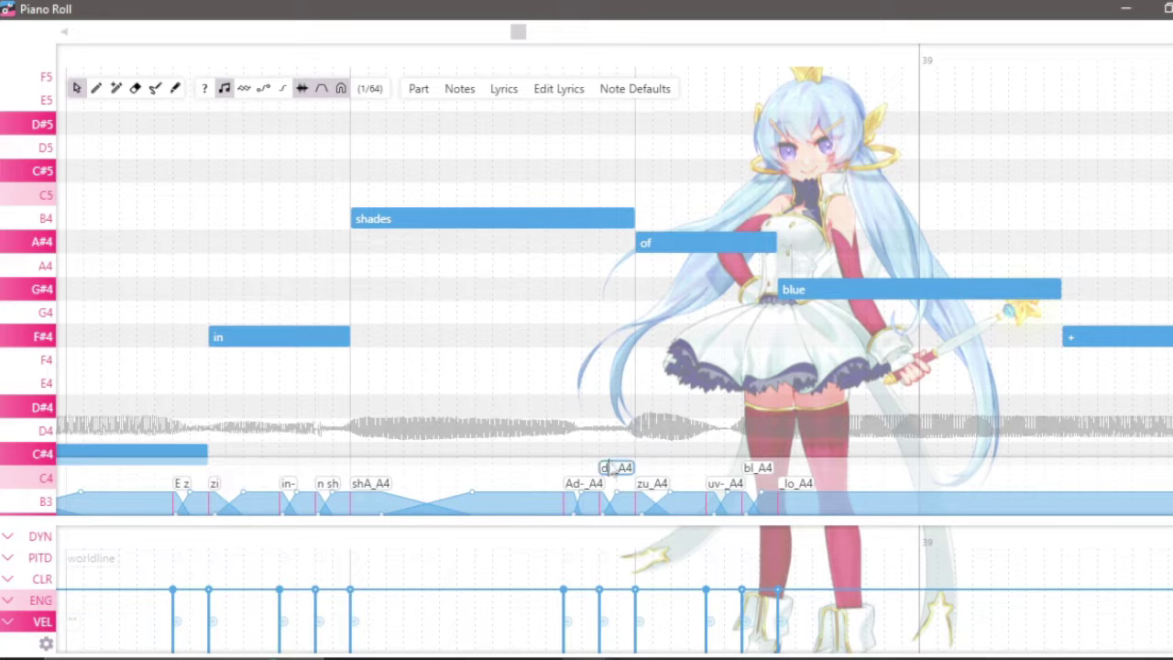
Change the 'shades' note's pronunciation hint to [sh A d]
{"action": "left_click", "coordinate": [429, 223]}
{"action": "double_click", "coordinate": [430, 227]}
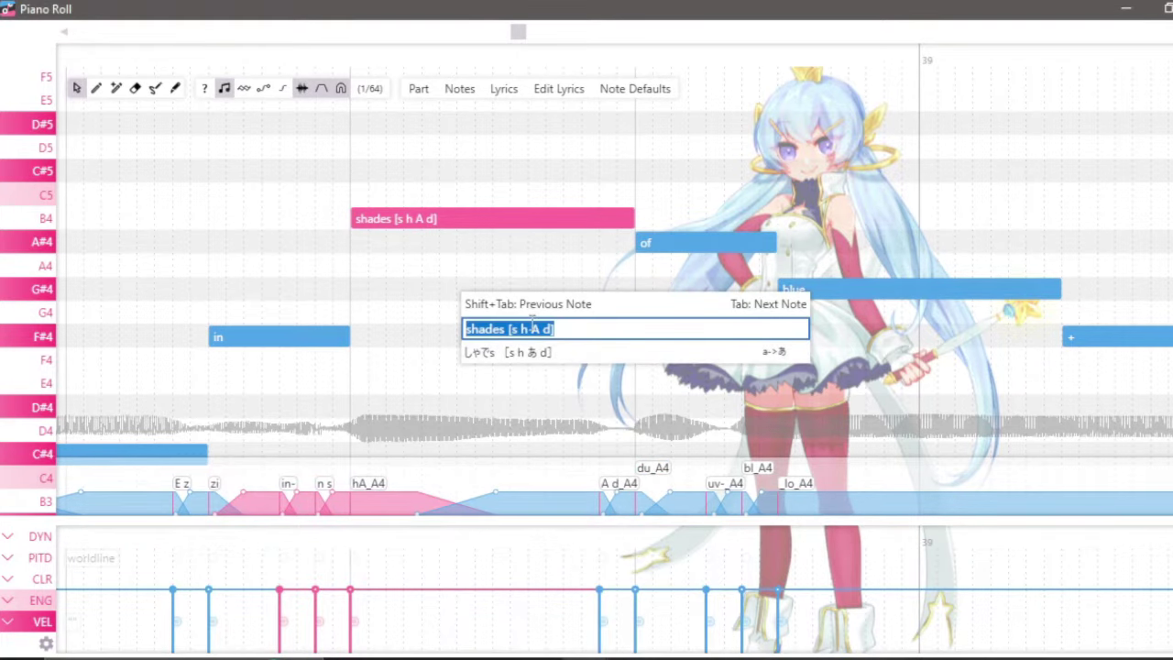
{"action": "left_click", "coordinate": [523, 329]}
{"action": "key", "text": "BackSpace"}
{"action": "key", "text": "Return"}
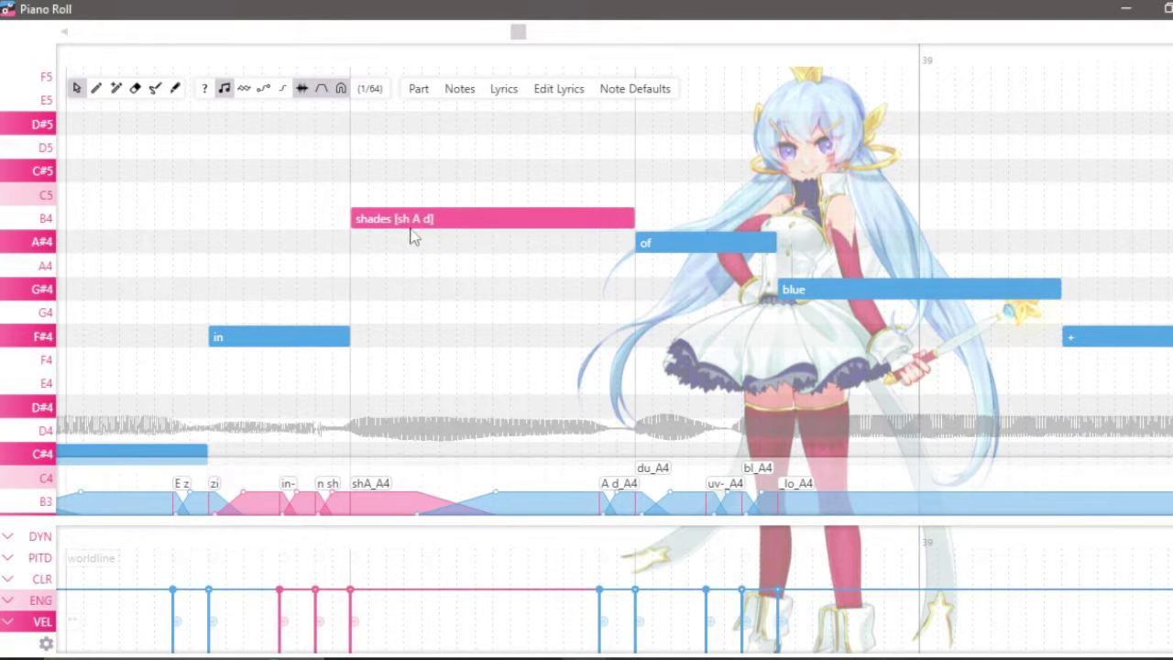
Override the A d_A4 phoneme's alias to Ad_A4
{"action": "double_click", "coordinate": [623, 492]}
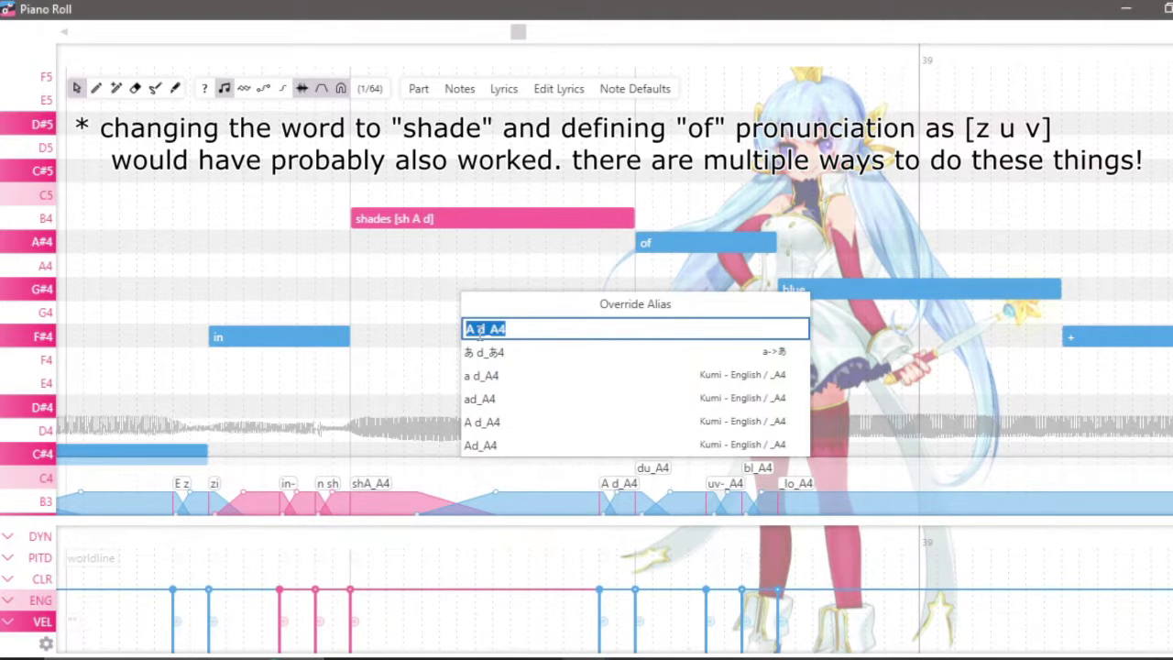
{"action": "left_click", "coordinate": [478, 329]}
{"action": "key", "text": "BackSpace"}
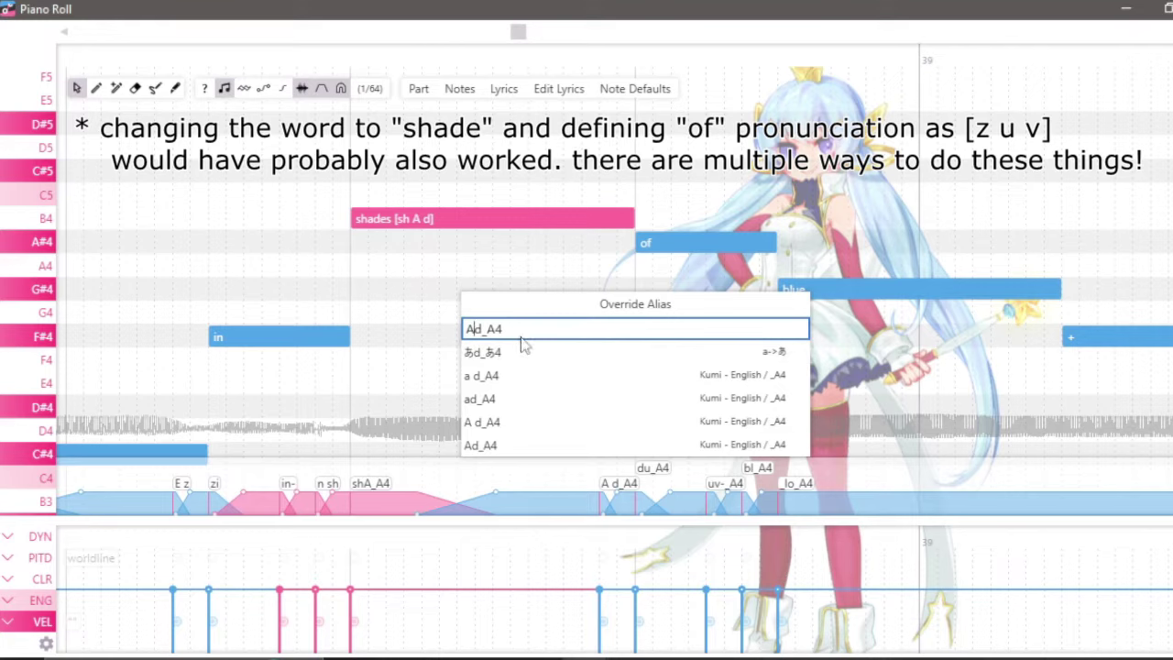
{"action": "key", "text": "Return"}
Change the du_A4 alias to zu_A4 and play back the corrected phrase
{"action": "double_click", "coordinate": [653, 468]}
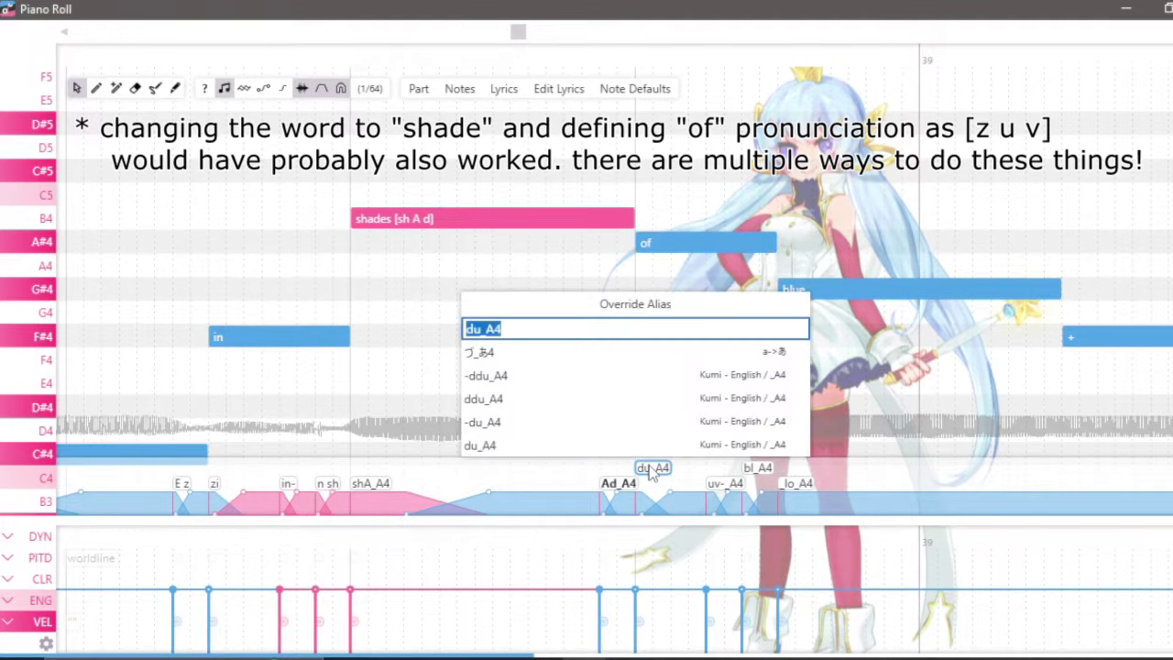
{"action": "left_click_drag", "start_coordinate": [475, 329], "coordinate": [440, 332]}
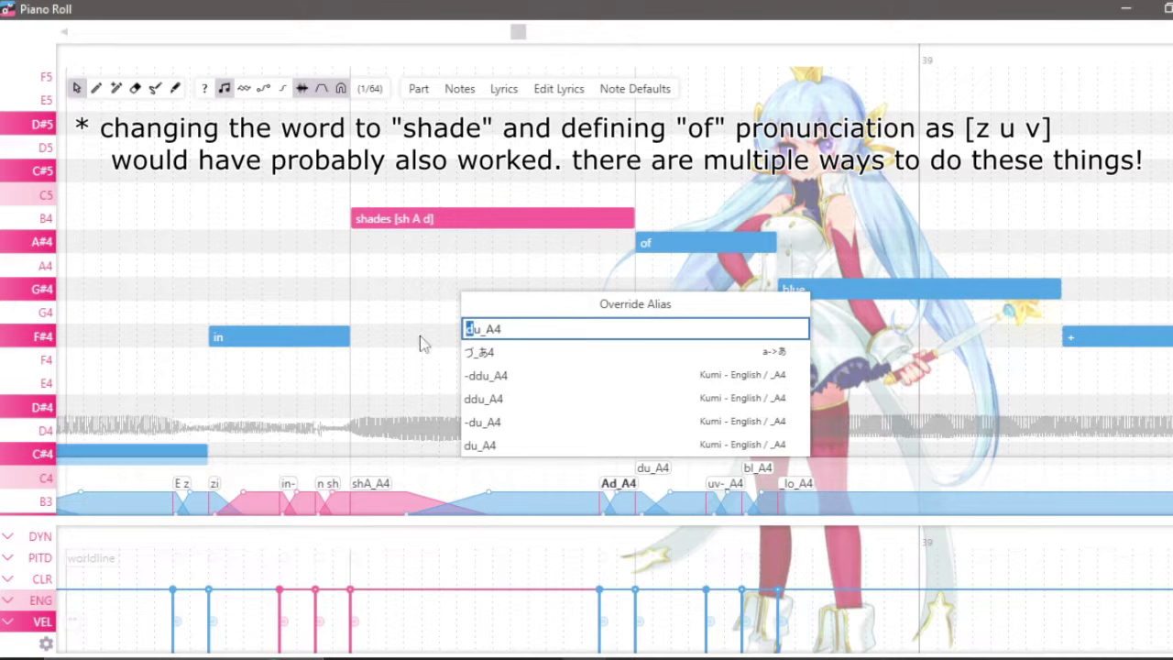
{"action": "type", "text": "z"}
{"action": "key", "text": "Return"}
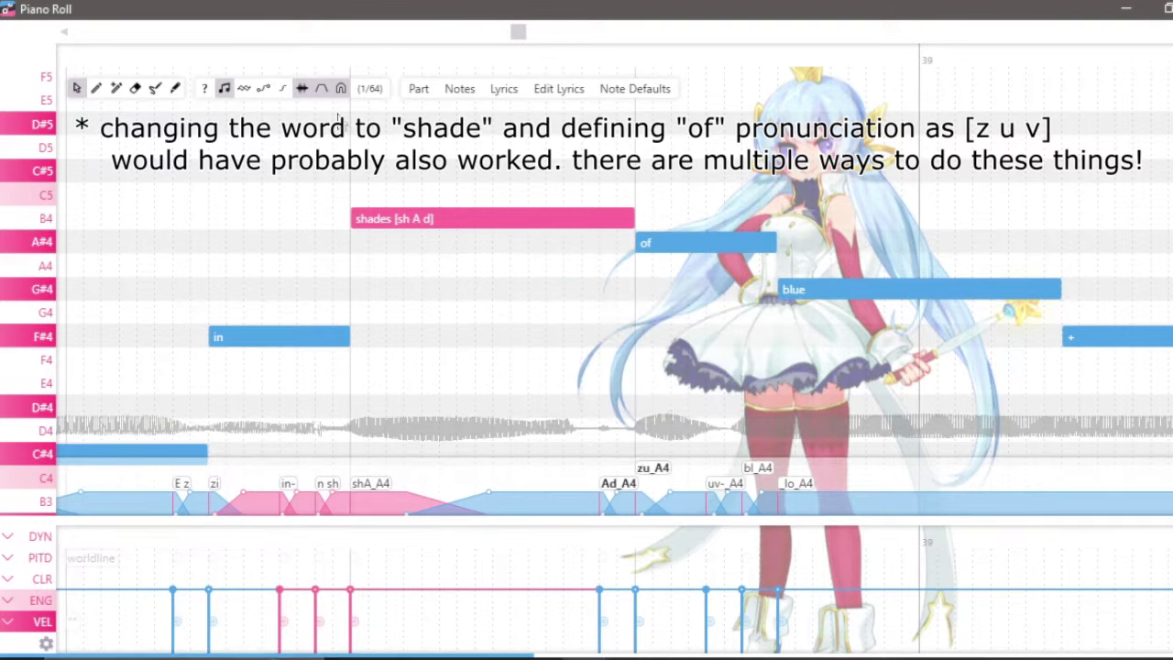
{"action": "key", "text": "space"}
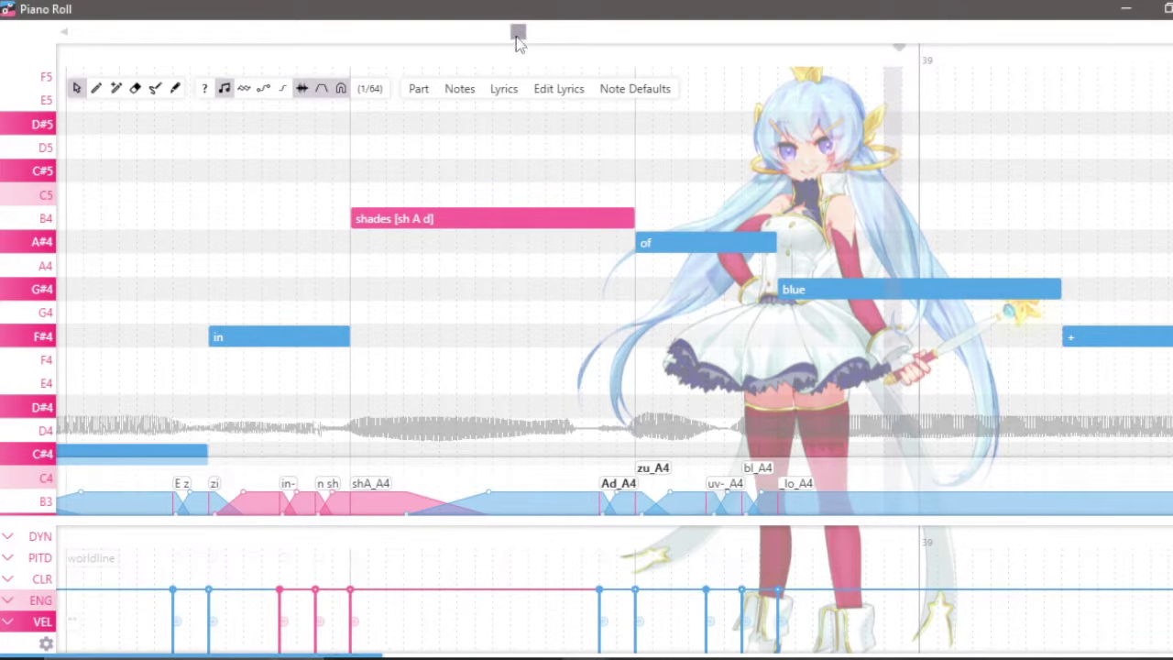
{"action": "left_click_drag", "start_coordinate": [518, 41], "coordinate": [940, 38]}
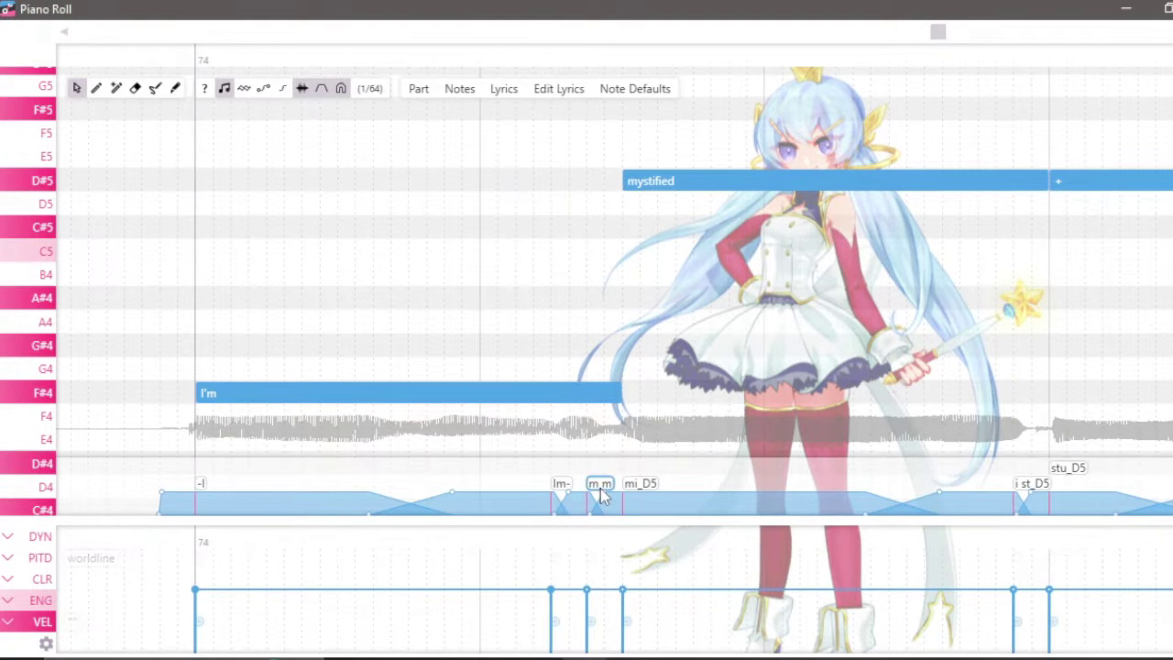
Give the I'm note the pronunciation hint [l m], then shorten it to [l]
{"action": "double_click", "coordinate": [362, 393]}
{"action": "left_click", "coordinate": [568, 330]}
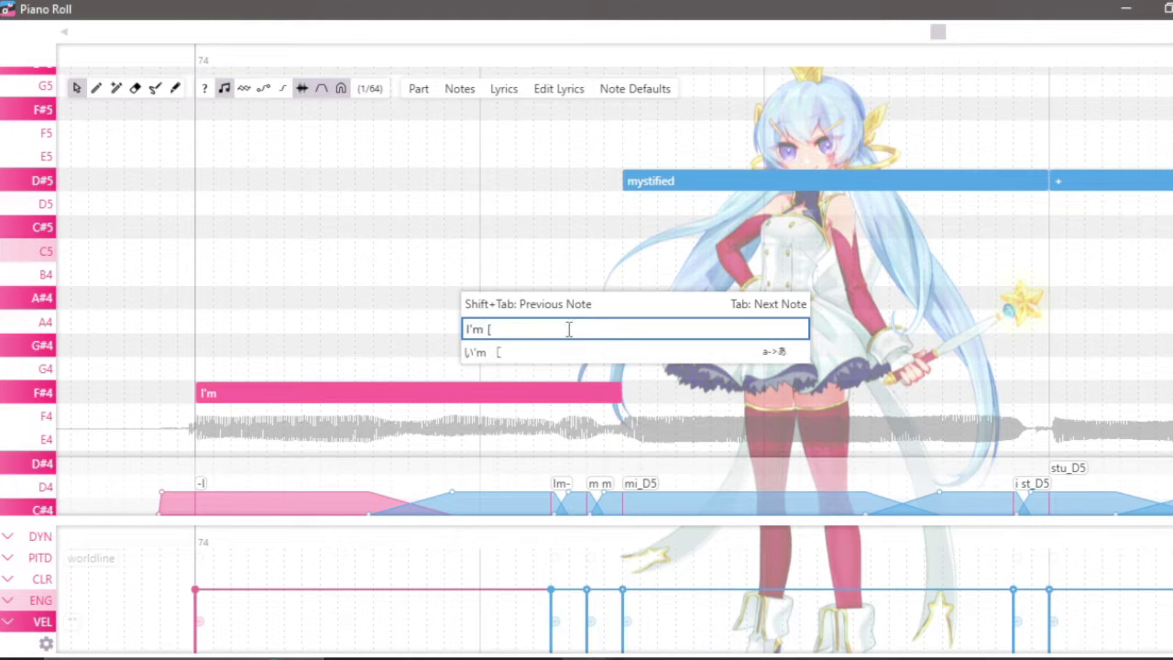
{"action": "type", "text": "[l m]"}
{"action": "key", "text": "Return"}
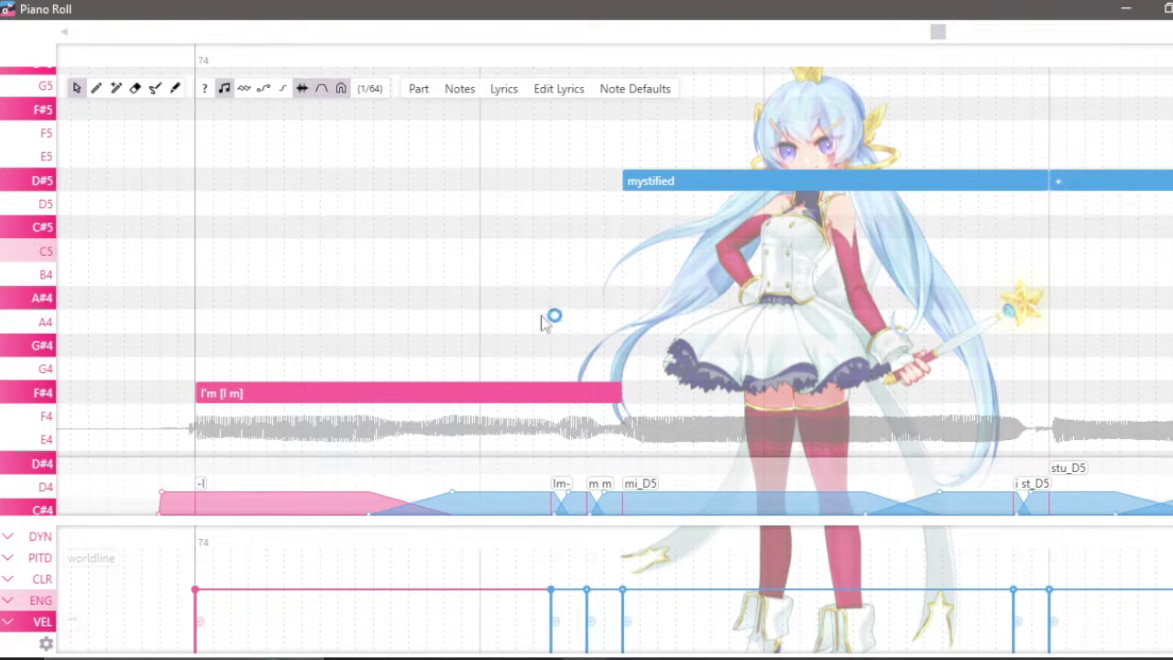
{"action": "double_click", "coordinate": [258, 406]}
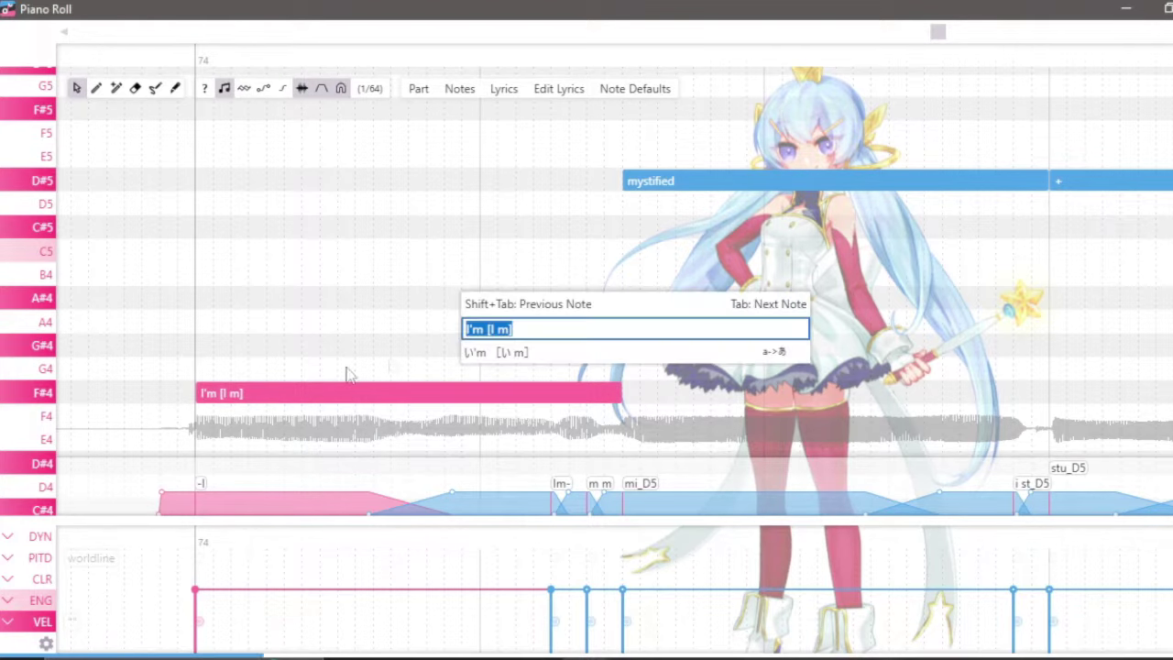
{"action": "left_click", "coordinate": [509, 332]}
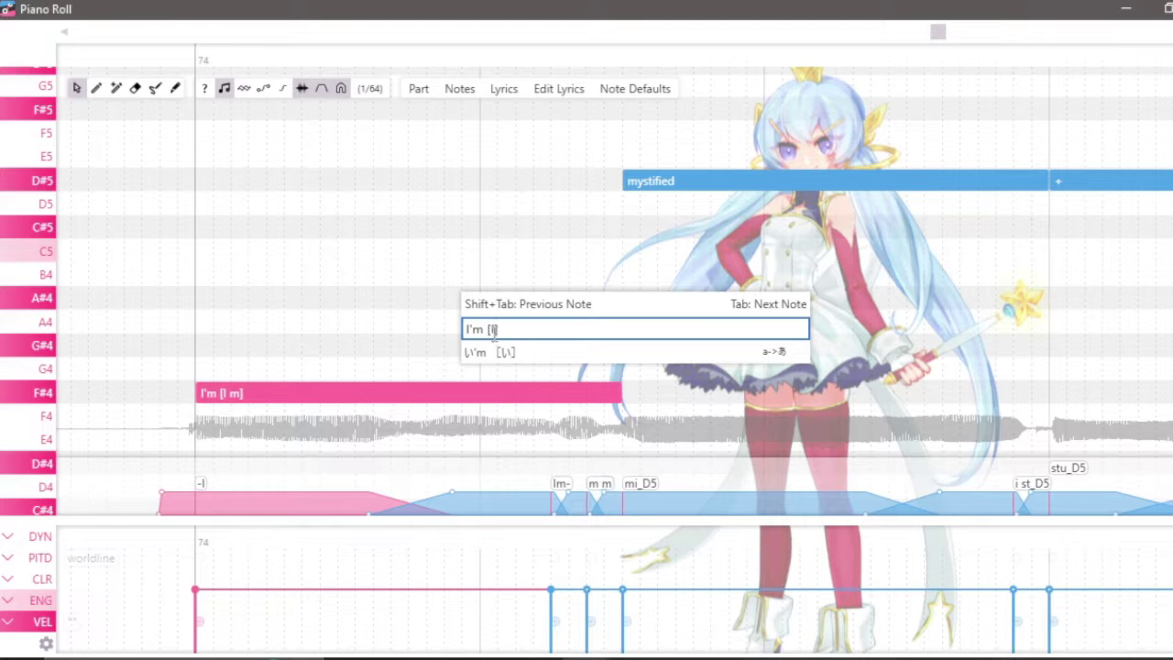
{"action": "key", "text": "Return"}
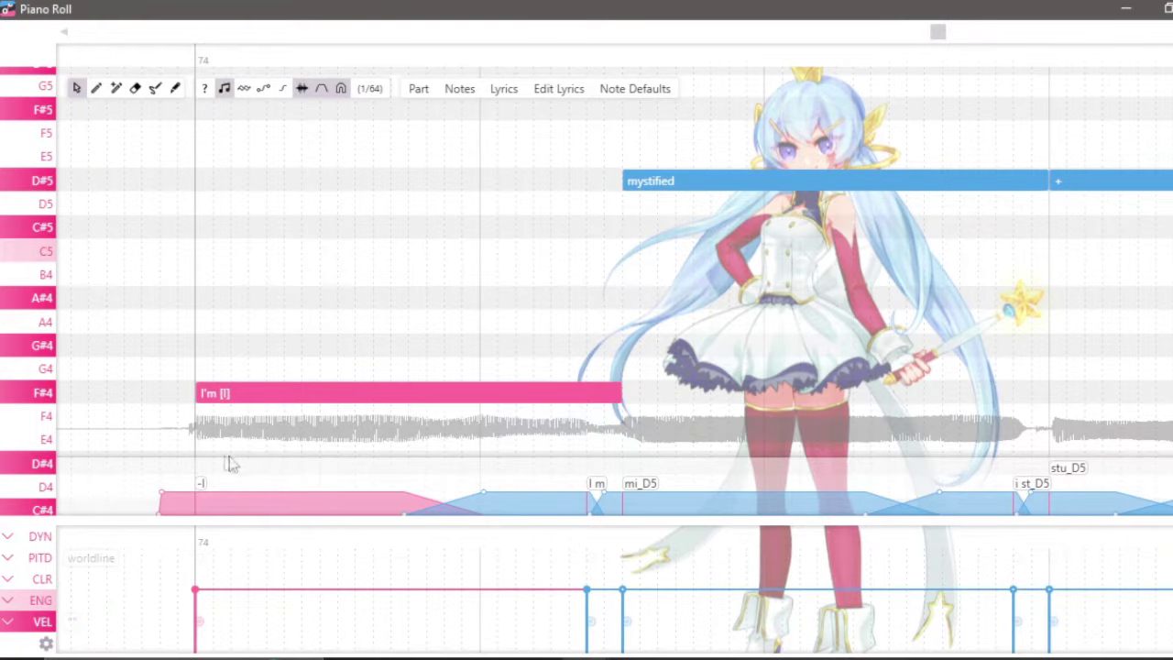
Override the following l m phoneme's alias to lm and play the 'I'm mystified' line
{"action": "double_click", "coordinate": [597, 486]}
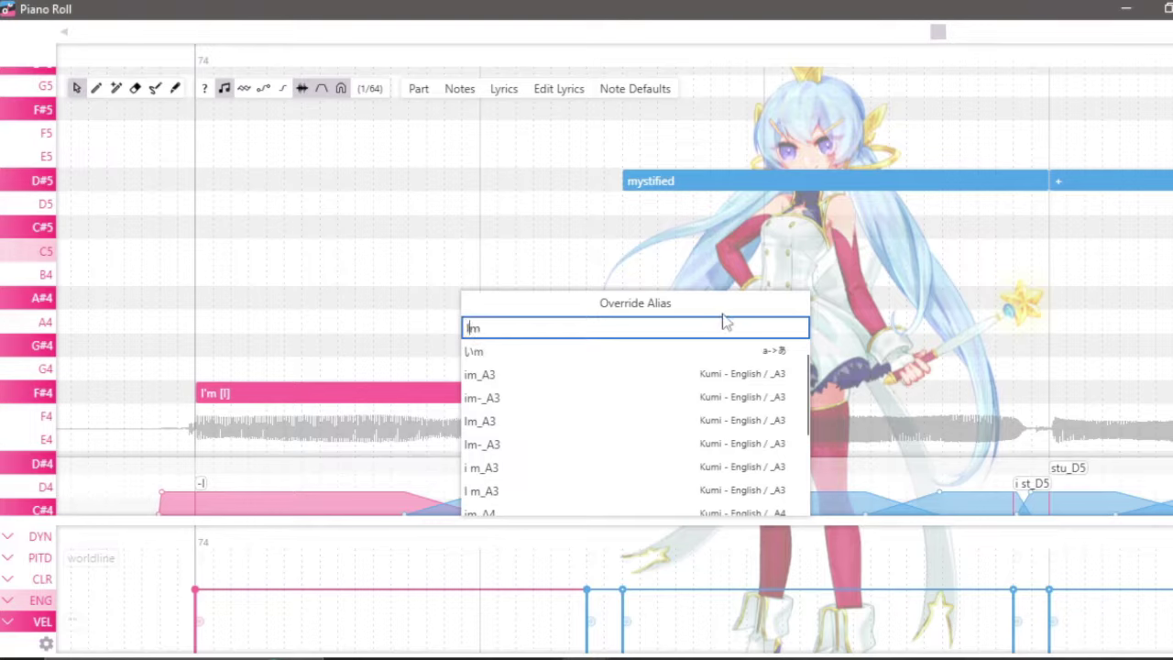
{"action": "key", "text": "Return"}
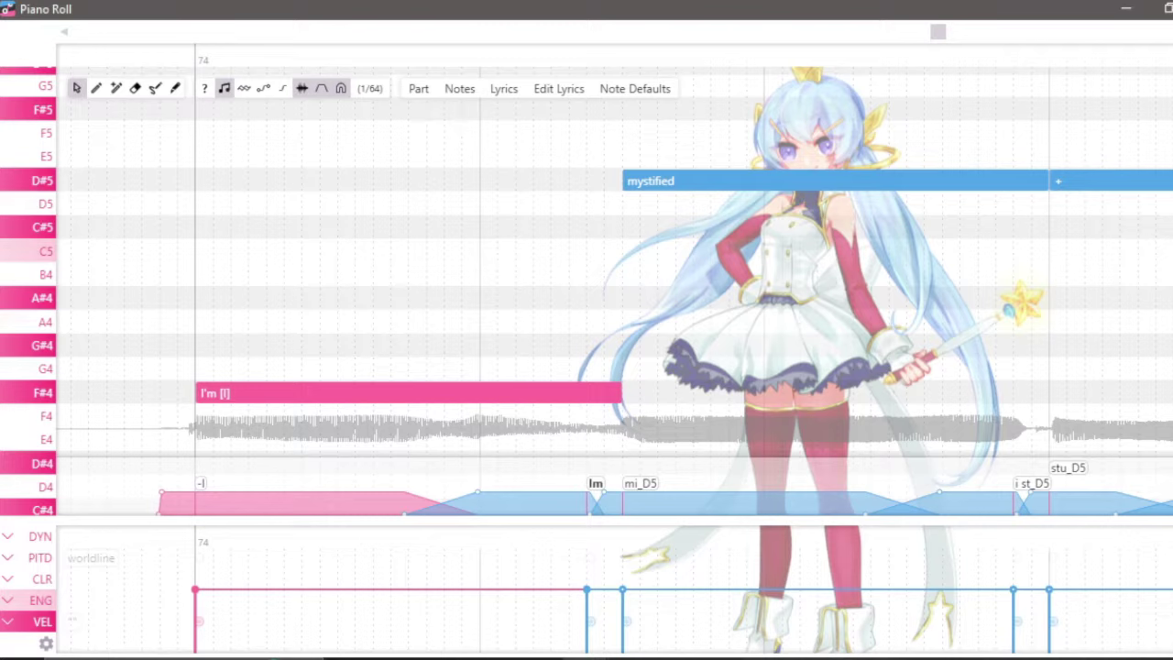
{"action": "key", "text": "space"}
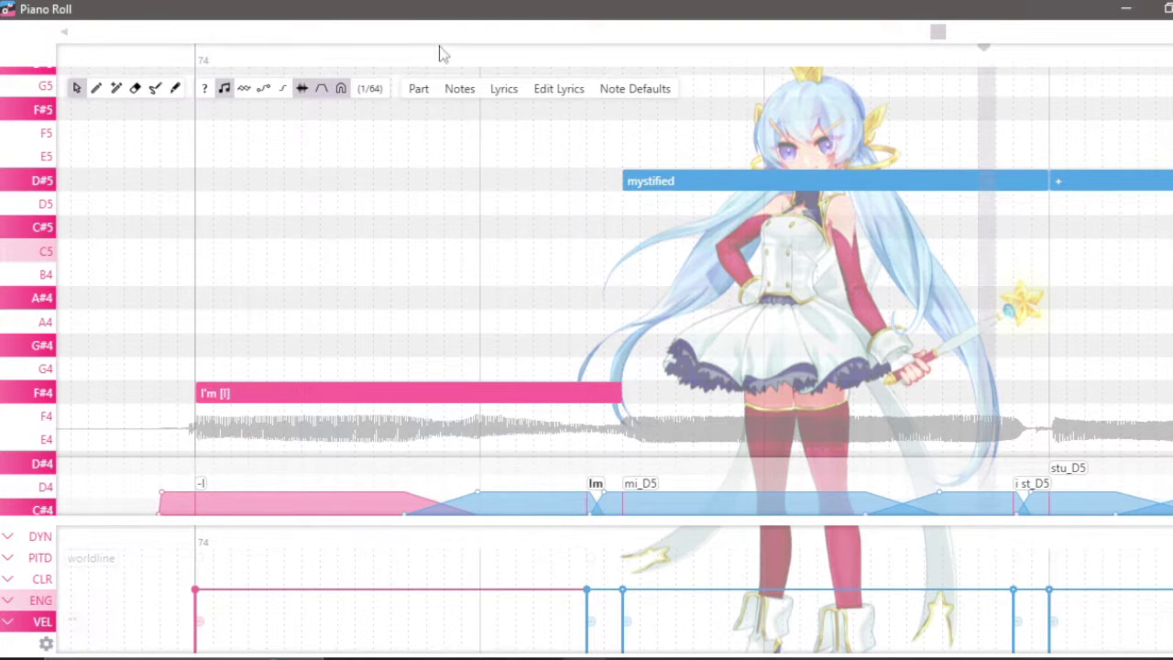
{"action": "left_click_drag", "start_coordinate": [938, 32], "coordinate": [109, 32]}
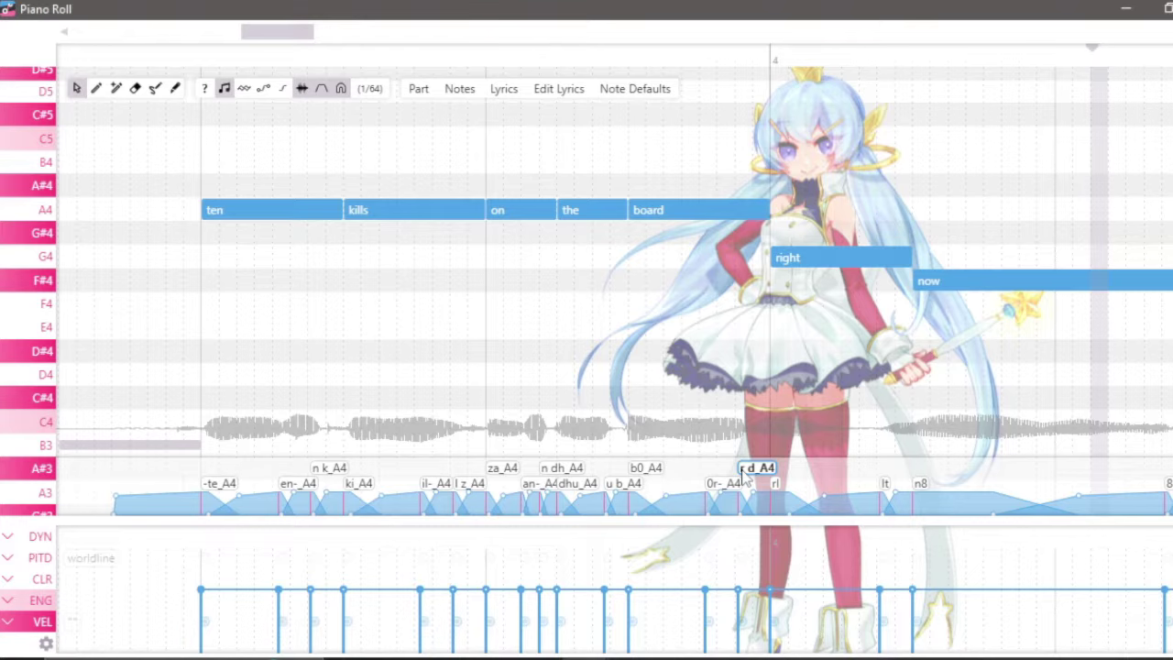
Move the r d_A4 boundary 31 ms earlier and override the lt alias to 'l t'
{"action": "left_click_drag", "start_coordinate": [744, 472], "coordinate": [730, 472]}
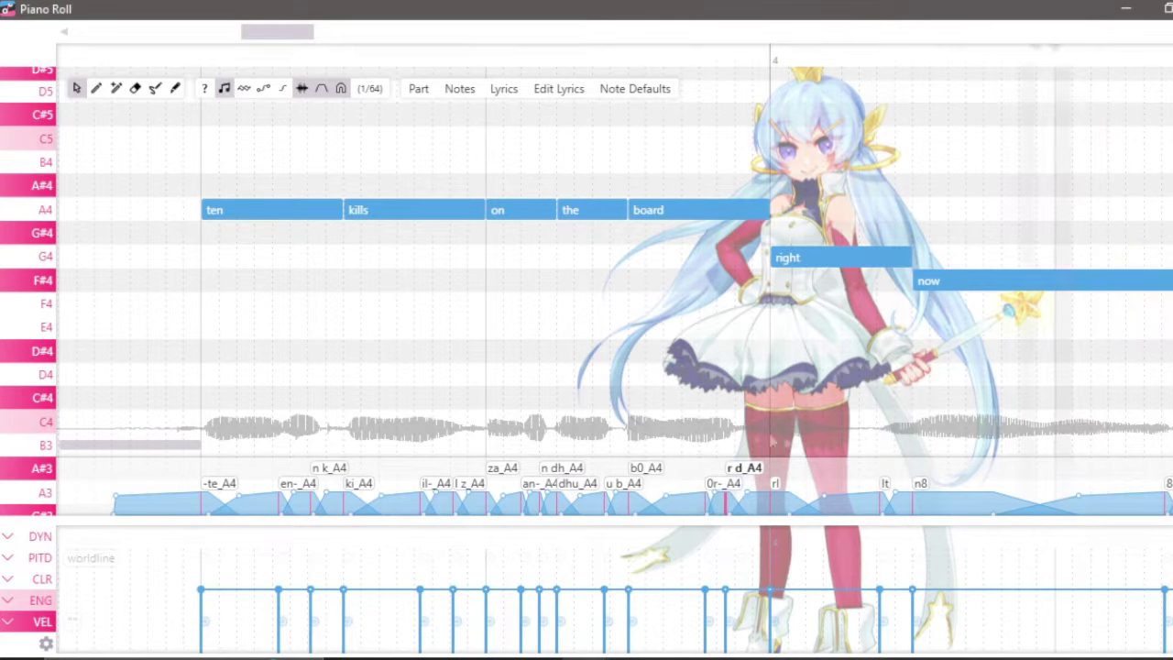
{"action": "left_click_drag", "start_coordinate": [736, 519], "coordinate": [707, 520]}
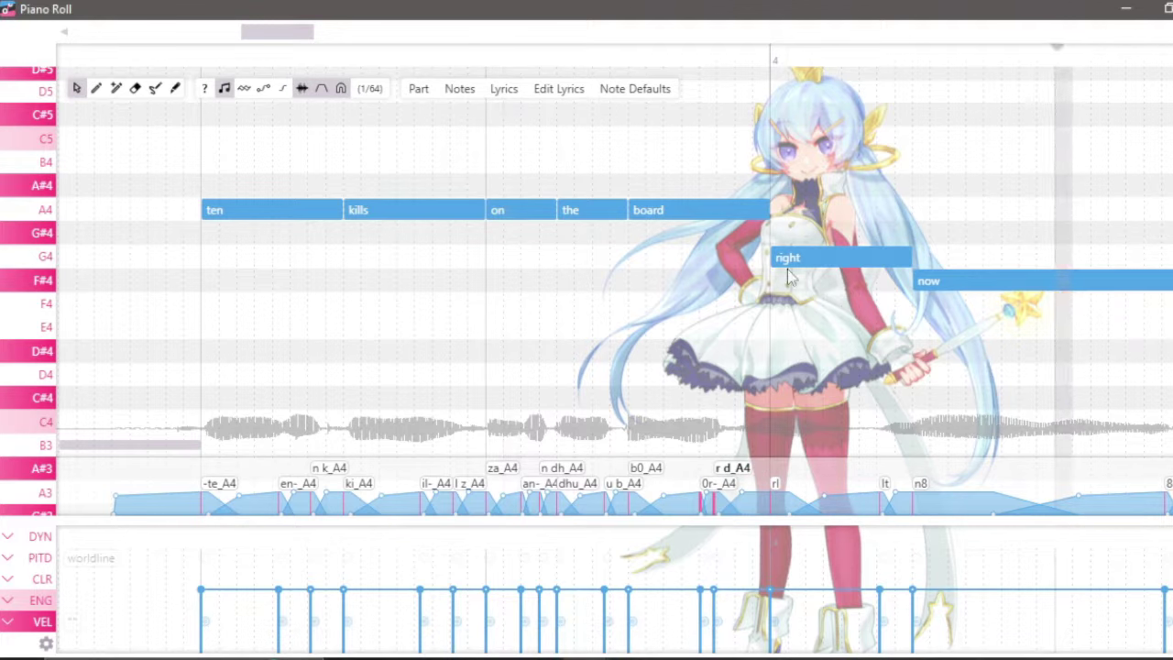
{"action": "double_click", "coordinate": [885, 484]}
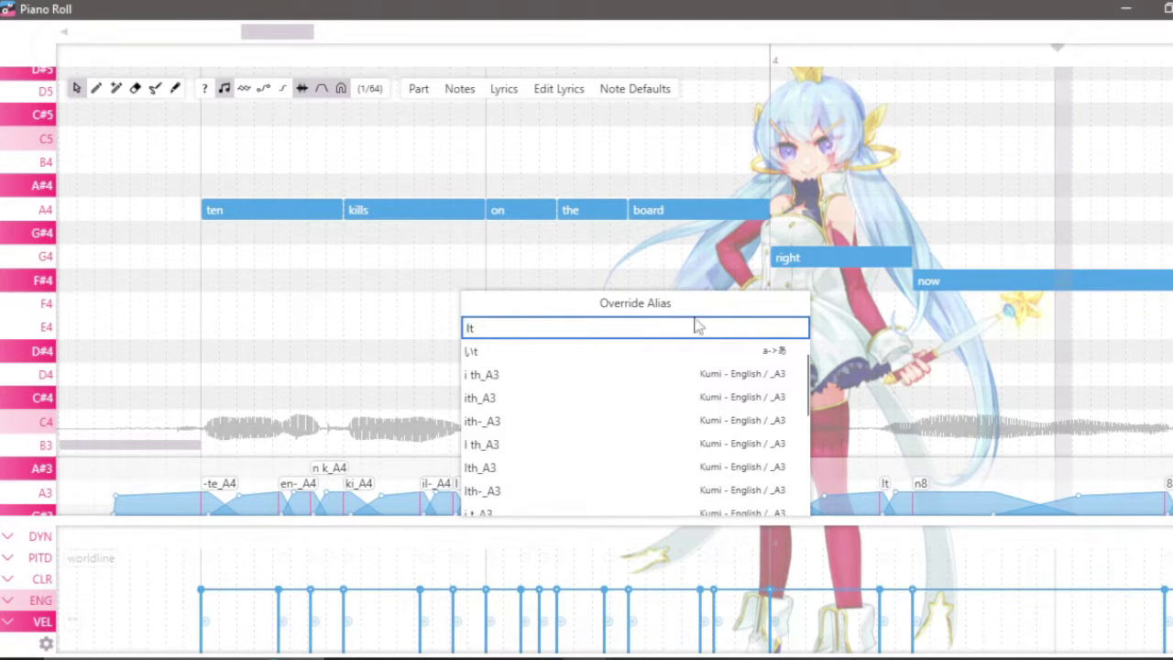
{"action": "key", "text": "Return"}
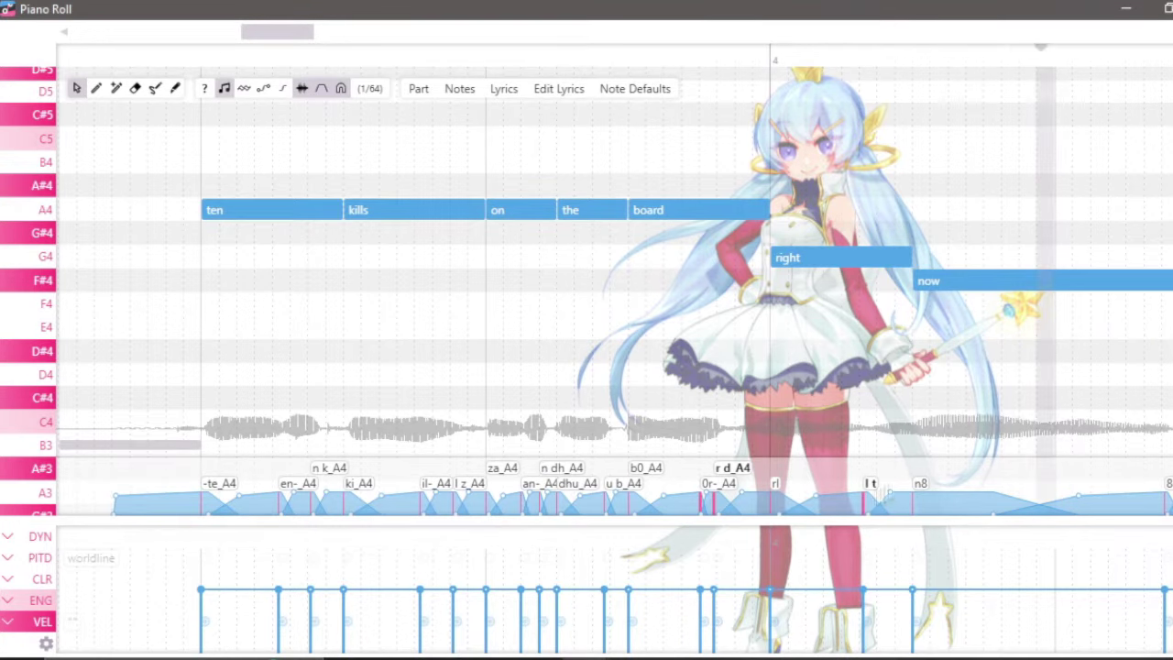
Shift the l t and us- phonemes earlier and space us- and st apart, playing back 'now just wiped out'
{"action": "left_click_drag", "start_coordinate": [863, 500], "coordinate": [838, 499]}
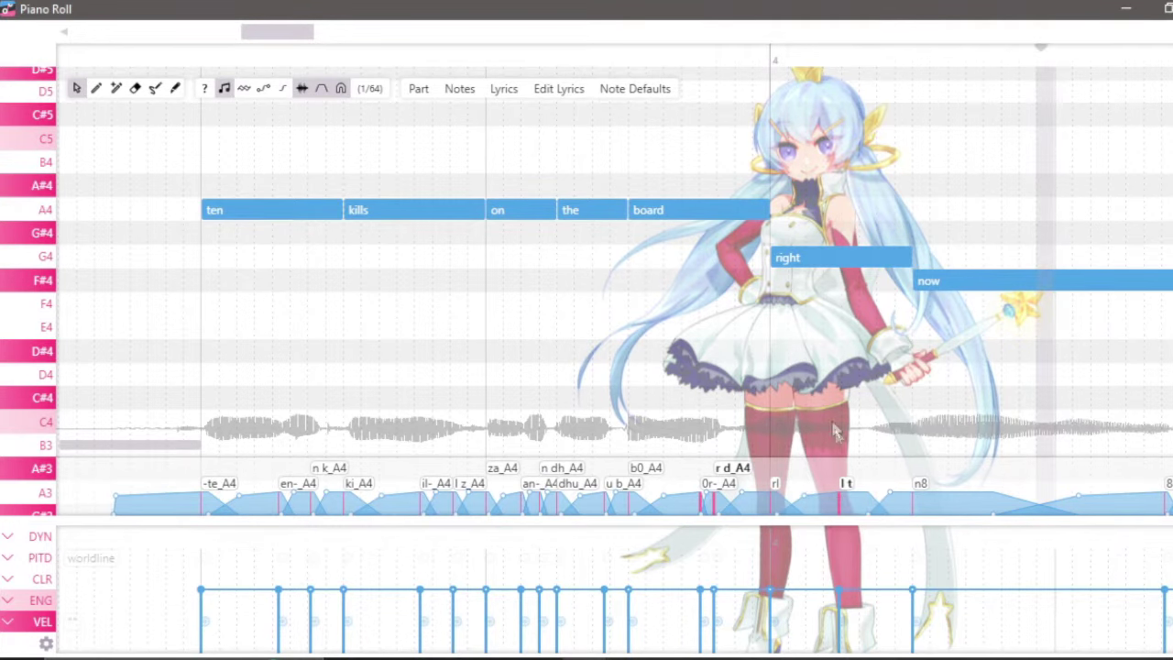
{"action": "left_click", "coordinate": [559, 51]}
{"action": "left_click", "coordinate": [293, 33]}
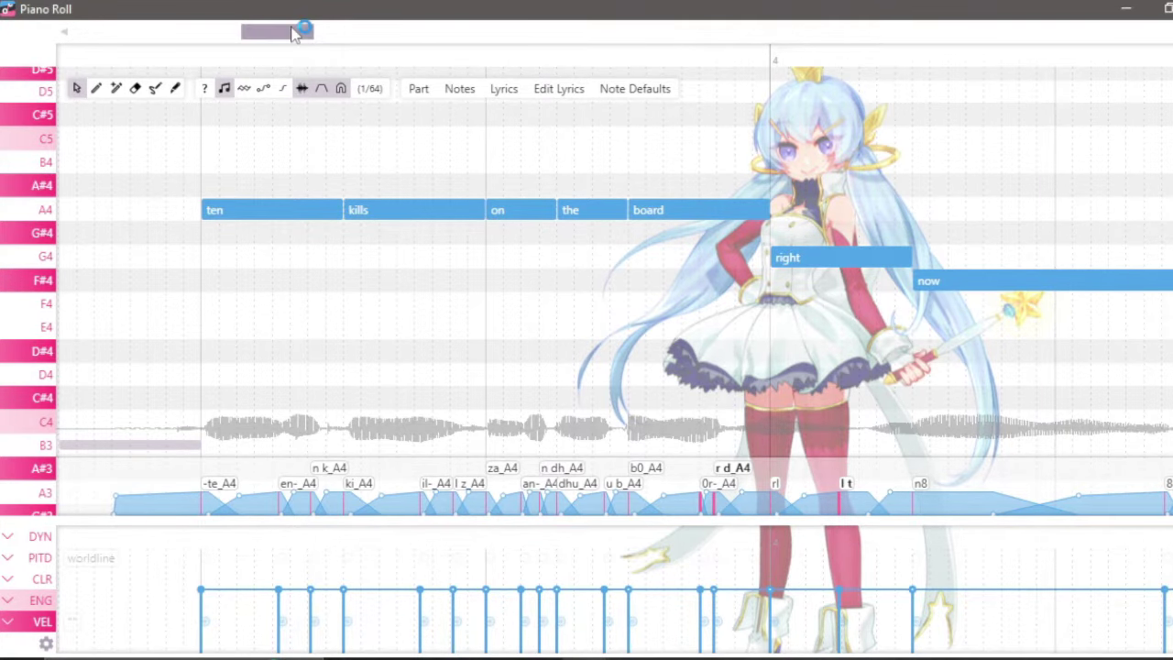
{"action": "left_click_drag", "start_coordinate": [293, 33], "coordinate": [325, 39]}
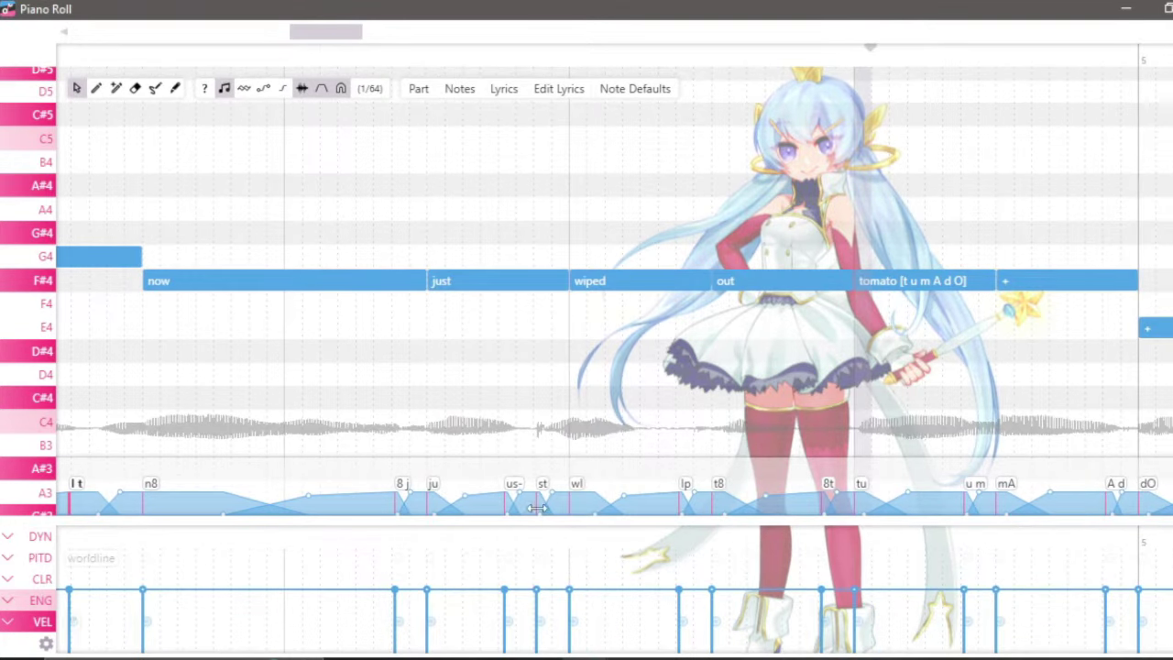
{"action": "mouse_move", "coordinate": [505, 505]}
{"action": "left_mouse_down"}
{"action": "mouse_move", "coordinate": [487, 505]}
{"action": "mouse_move", "coordinate": [519, 505]}
{"action": "left_mouse_up"}
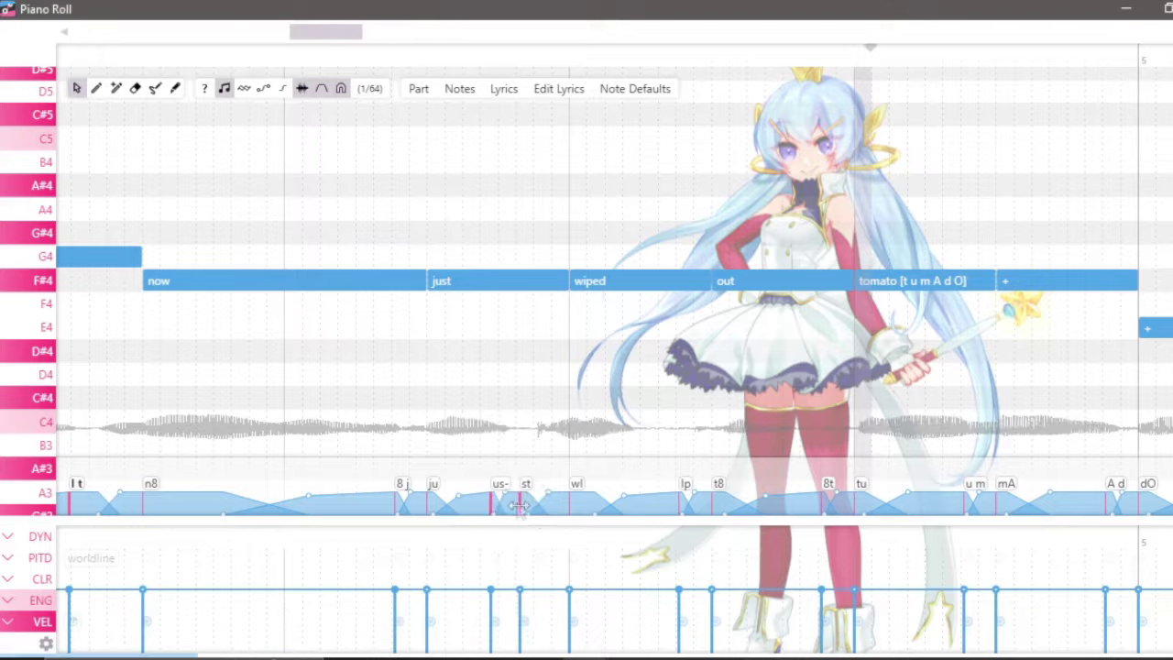
{"action": "left_click", "coordinate": [296, 50]}
{"action": "key", "text": "space"}
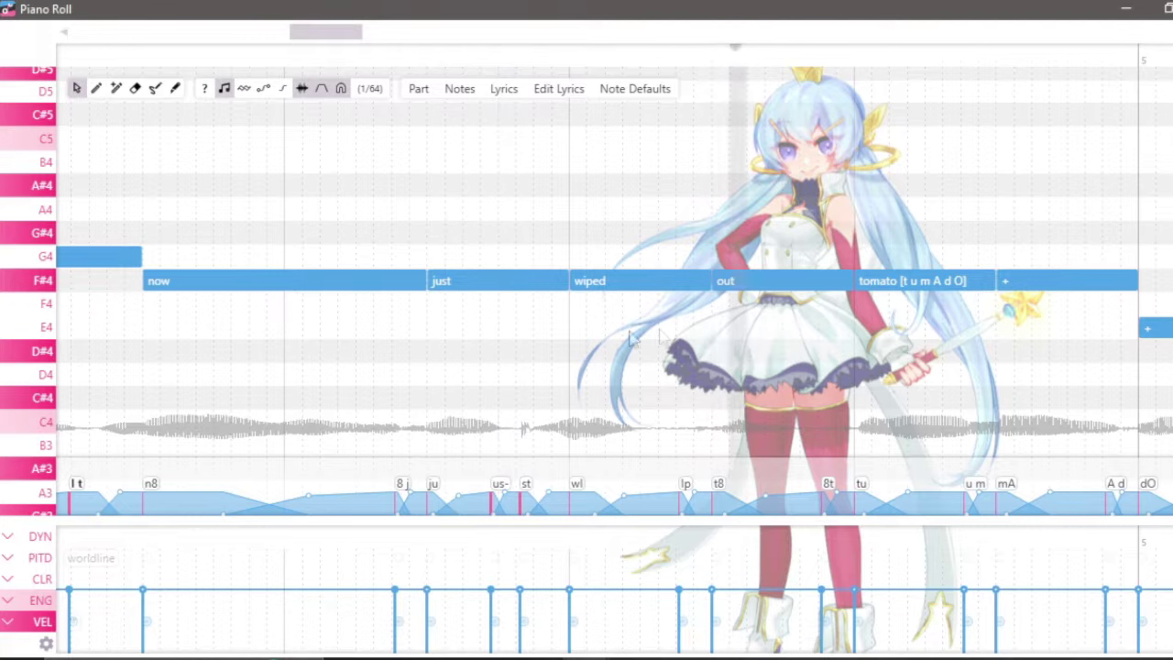
{"action": "left_click_drag", "start_coordinate": [504, 505], "coordinate": [486, 536]}
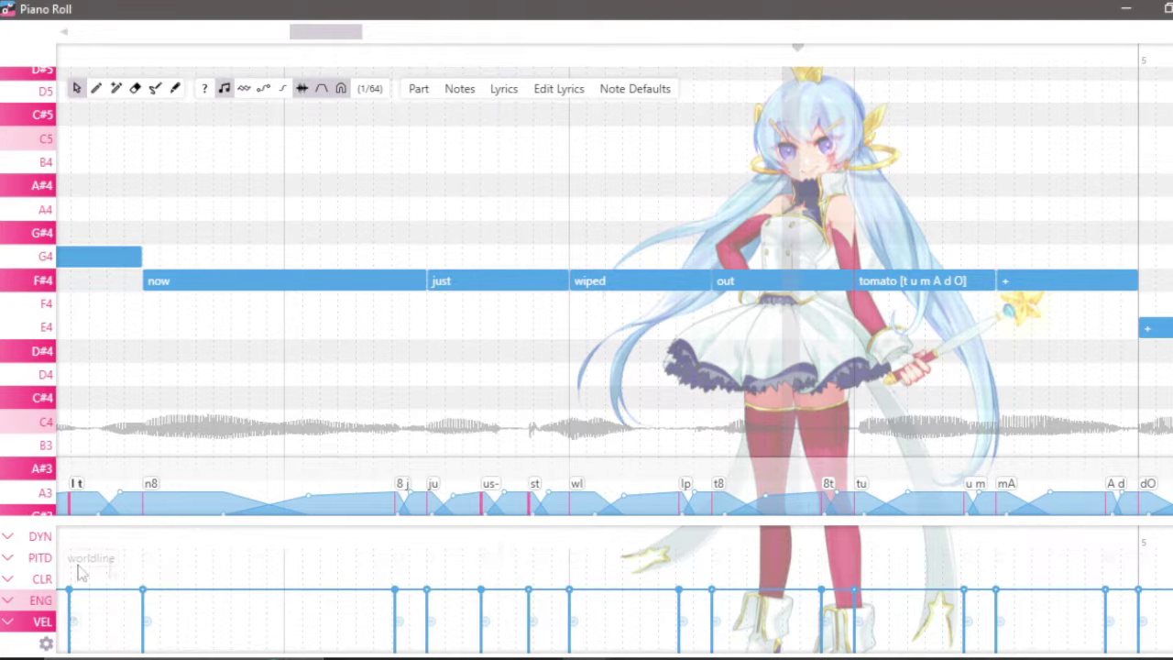
{"action": "left_click", "coordinate": [41, 539]}
Show velocity in the expression lane, raise the st consonant in 'just' above its neighbours, and play it
{"action": "left_click", "coordinate": [5, 541]}
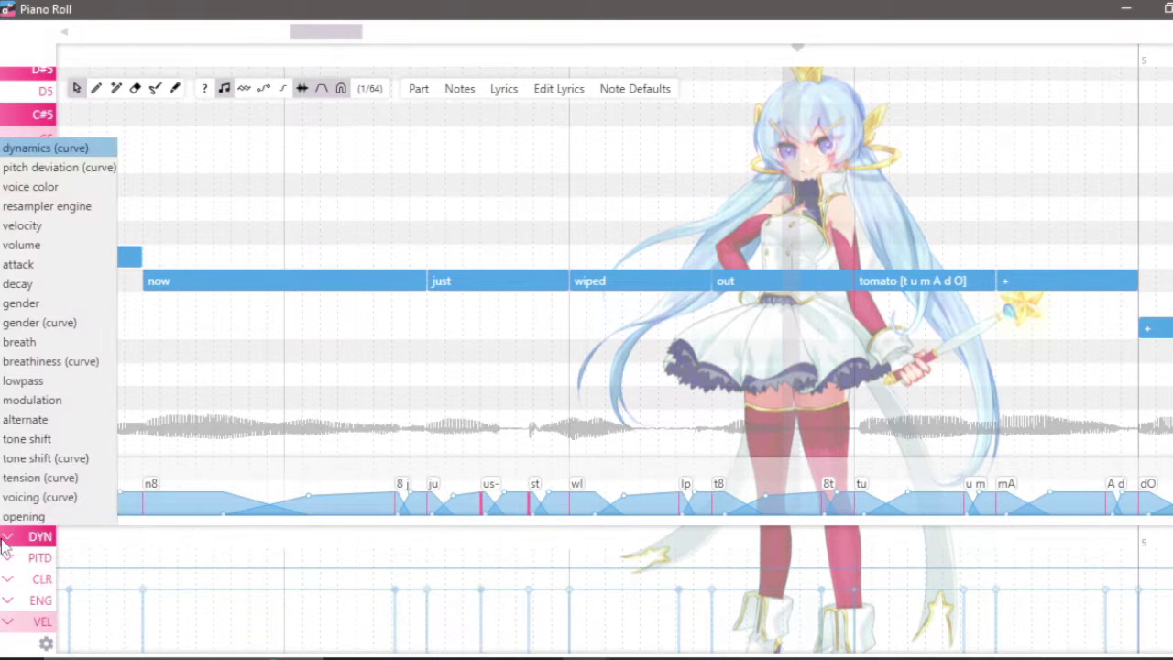
{"action": "left_click", "coordinate": [28, 226]}
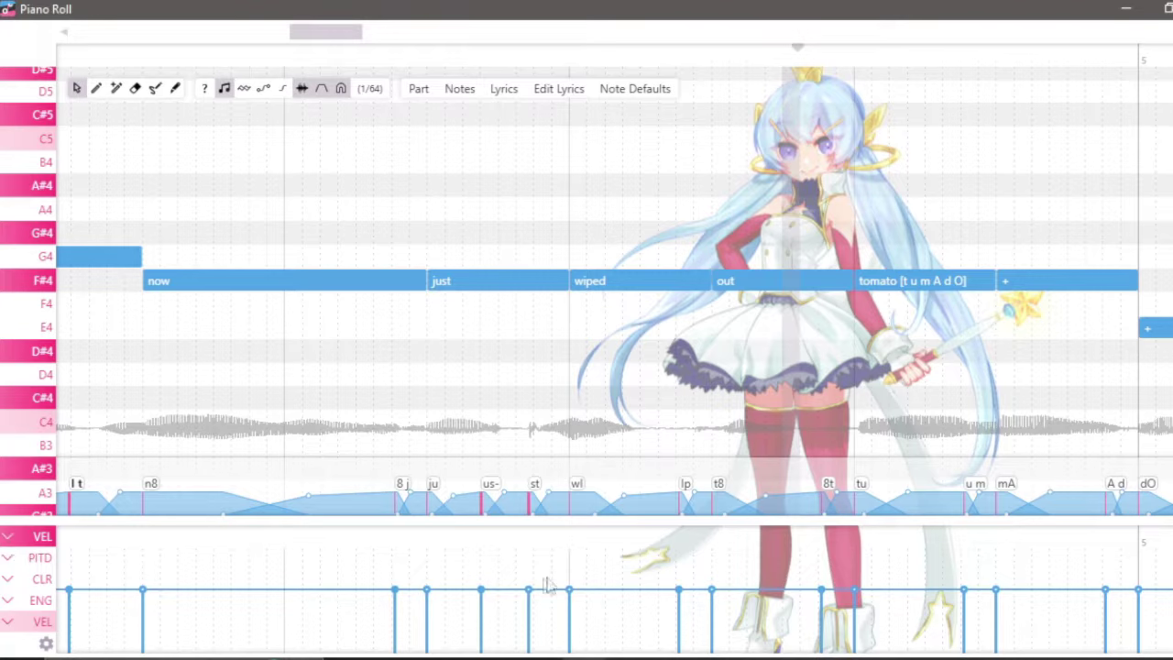
{"action": "left_click_drag", "start_coordinate": [544, 592], "coordinate": [545, 561]}
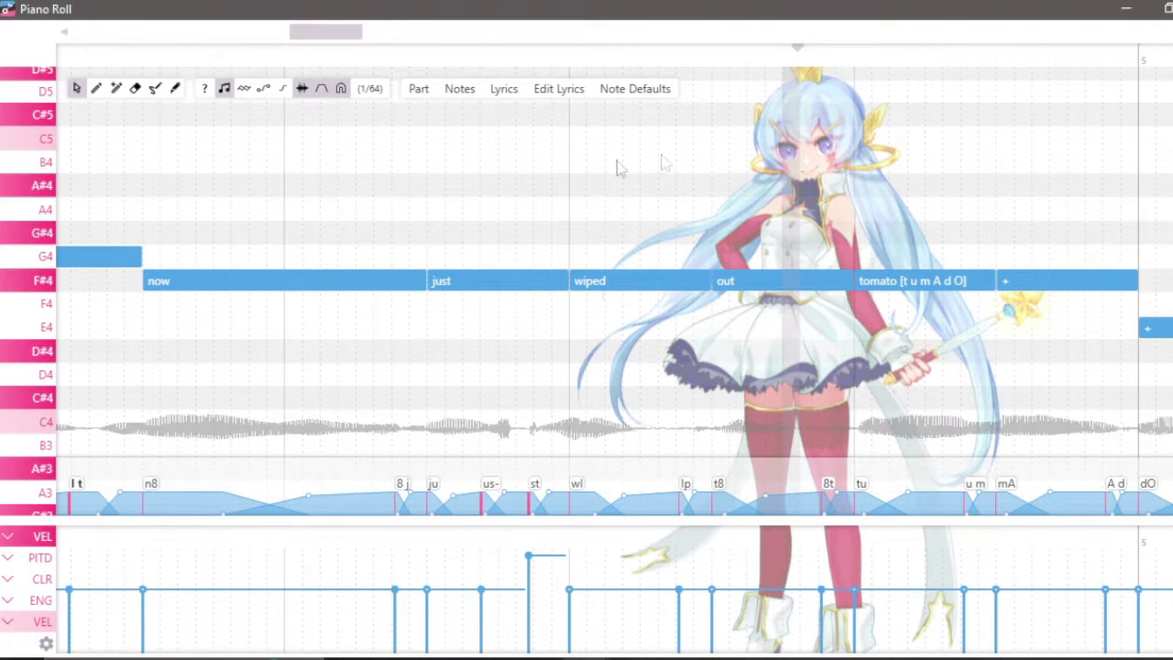
{"action": "key", "text": "space"}
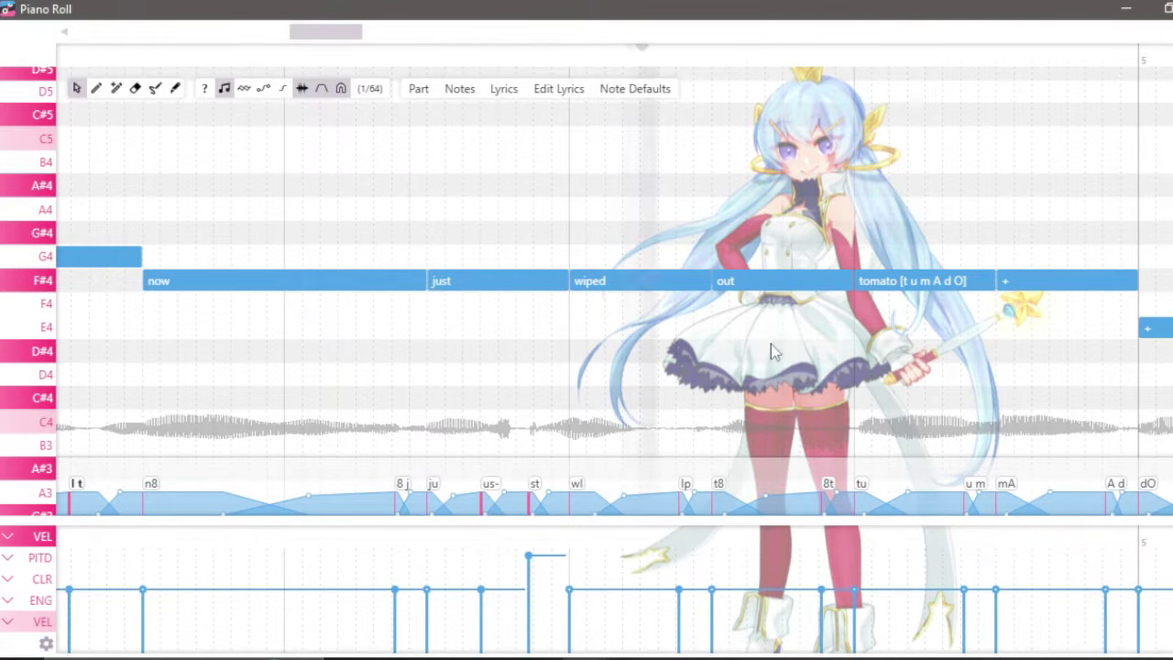
{"action": "left_click", "coordinate": [38, 557]}
Put the volume curve in the expression lane and lower the volume under 'st' below its neighbours
{"action": "left_click", "coordinate": [8, 558]}
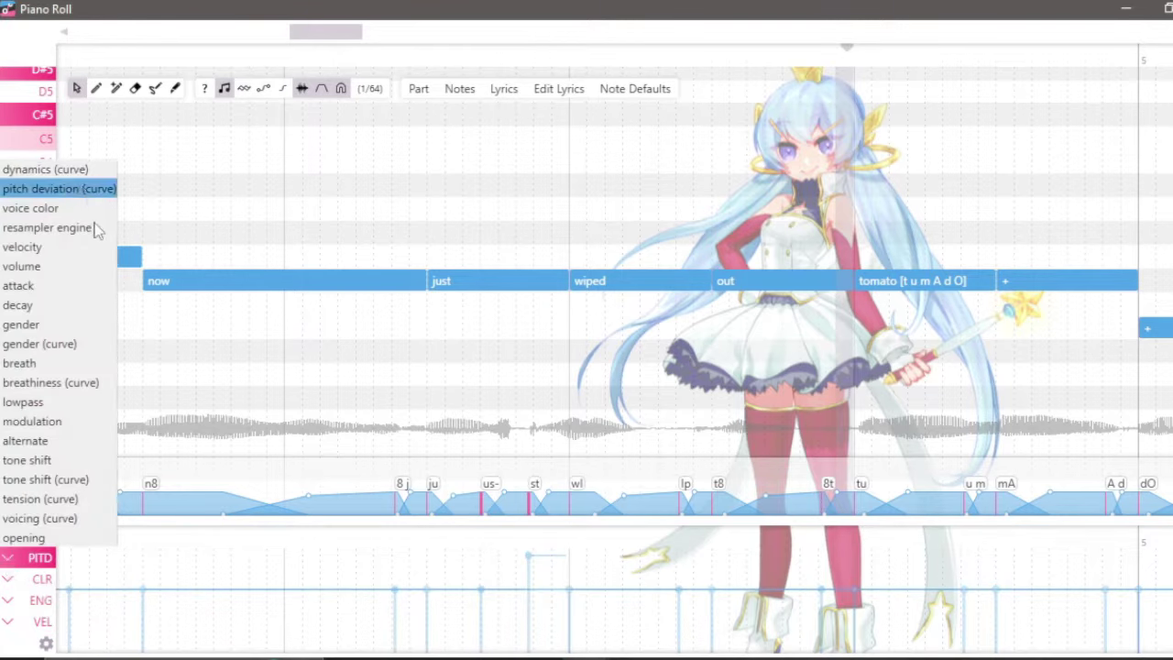
{"action": "left_click", "coordinate": [36, 268]}
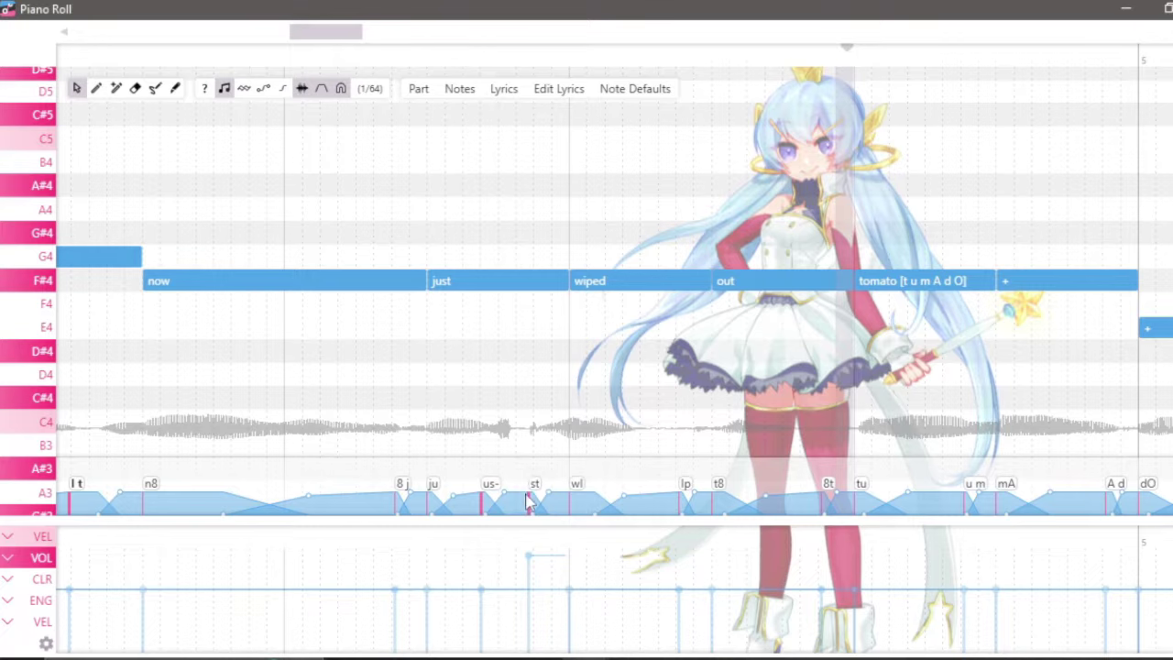
{"action": "left_click", "coordinate": [41, 558]}
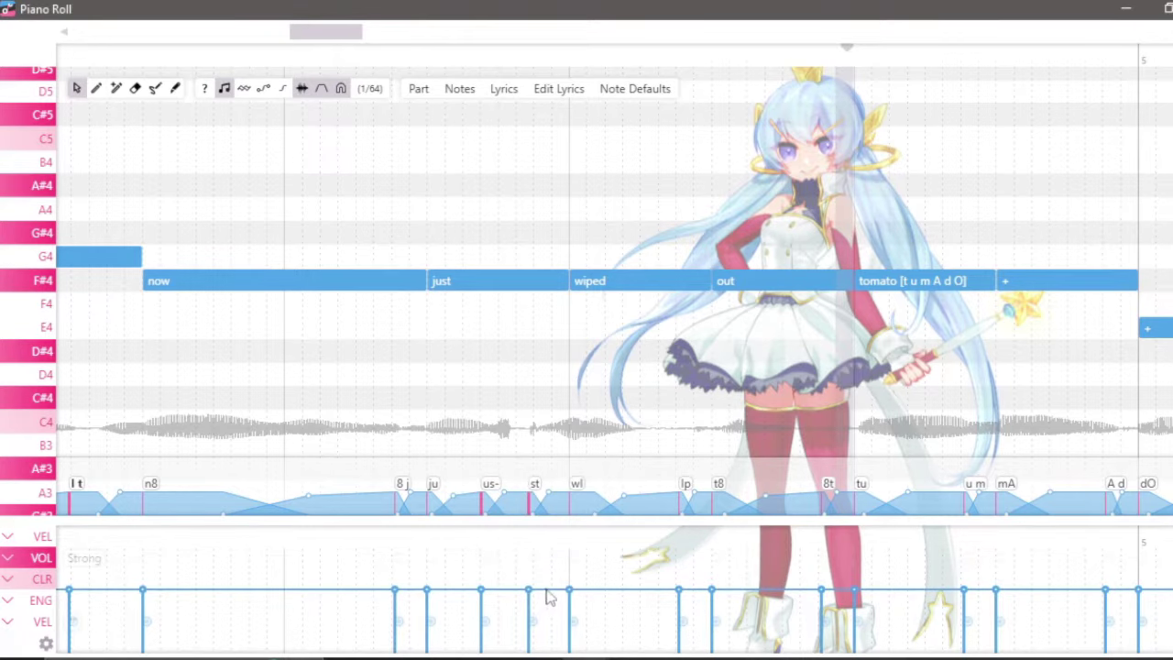
{"action": "left_click_drag", "start_coordinate": [550, 596], "coordinate": [553, 615]}
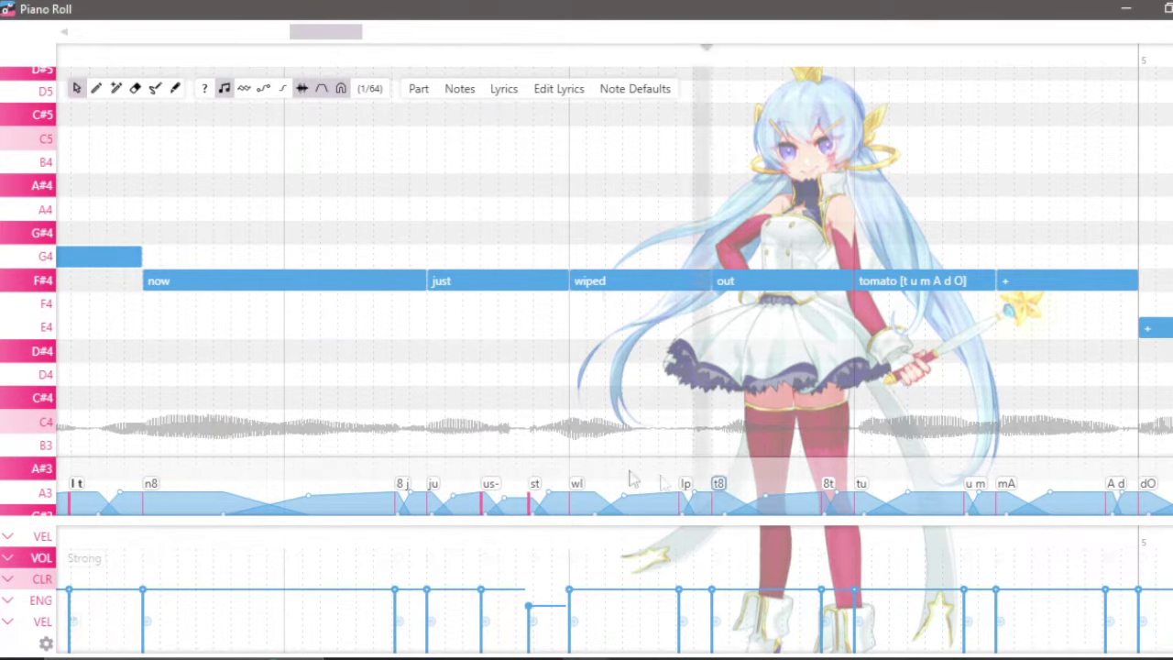
Move the en- and nd boundaries earlier and re-space the us- and st phonemes
{"action": "left_click_drag", "start_coordinate": [597, 507], "coordinate": [586, 508]}
{"action": "left_click_drag", "start_coordinate": [630, 508], "coordinate": [616, 508]}
{"action": "left_click_drag", "start_coordinate": [689, 503], "coordinate": [696, 502]}
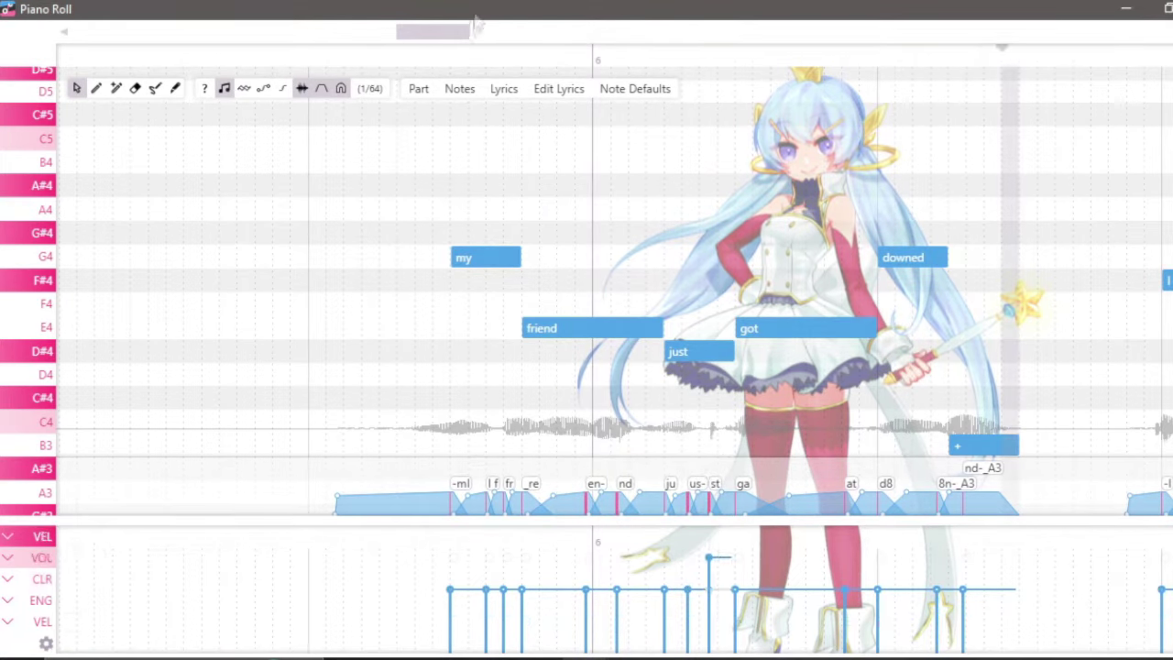
{"action": "left_click_drag", "start_coordinate": [724, 609], "coordinate": [708, 616]}
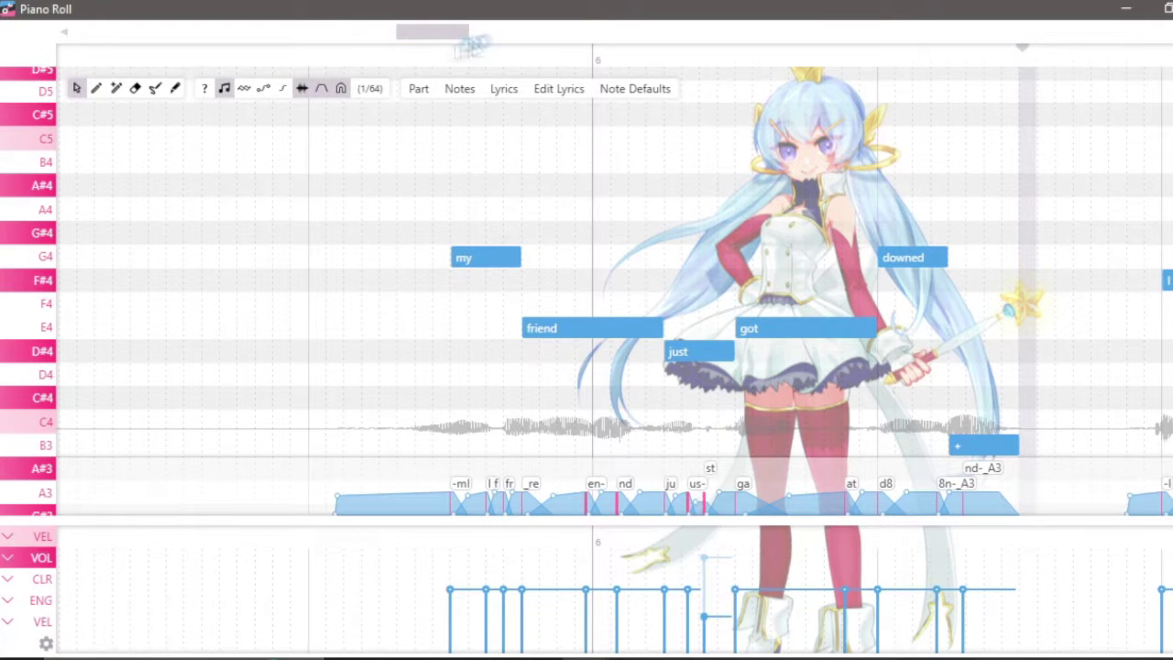
{"action": "left_click_drag", "start_coordinate": [454, 41], "coordinate": [473, 46]}
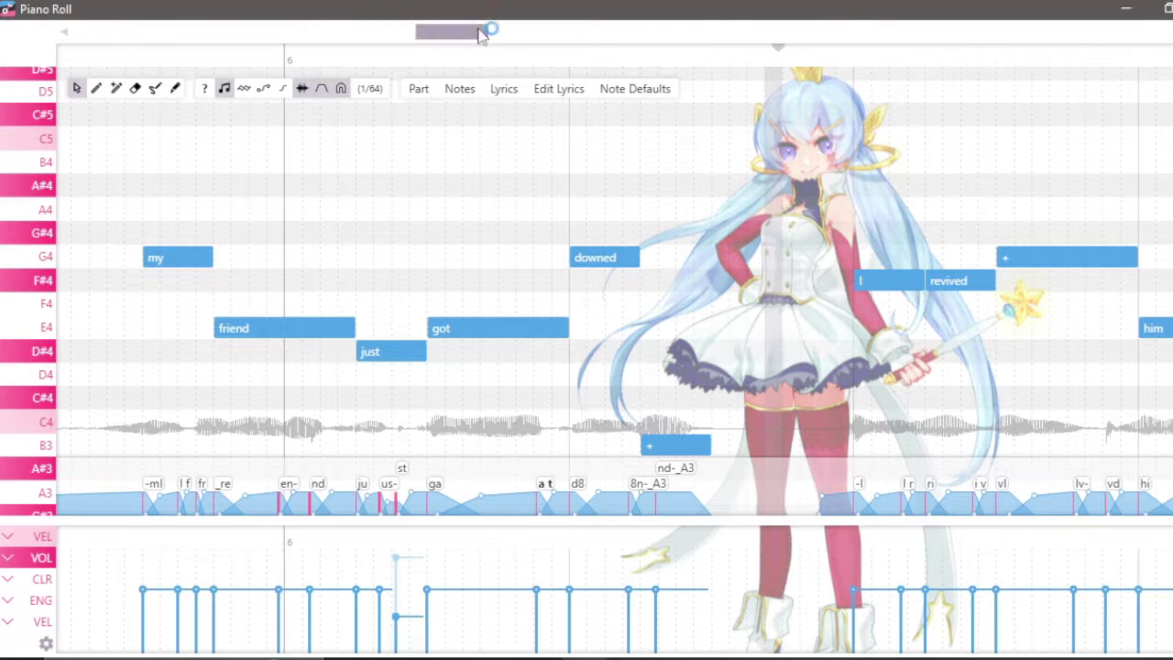
Shift the a t and 8n-_A3 phonemes earlier and rebalance volume around 8n-_A3 and st
{"action": "left_click_drag", "start_coordinate": [544, 483], "coordinate": [518, 483]}
{"action": "mouse_move", "coordinate": [656, 483]}
{"action": "left_mouse_down"}
{"action": "mouse_move", "coordinate": [616, 483]}
{"action": "mouse_move", "coordinate": [648, 483]}
{"action": "left_mouse_up"}
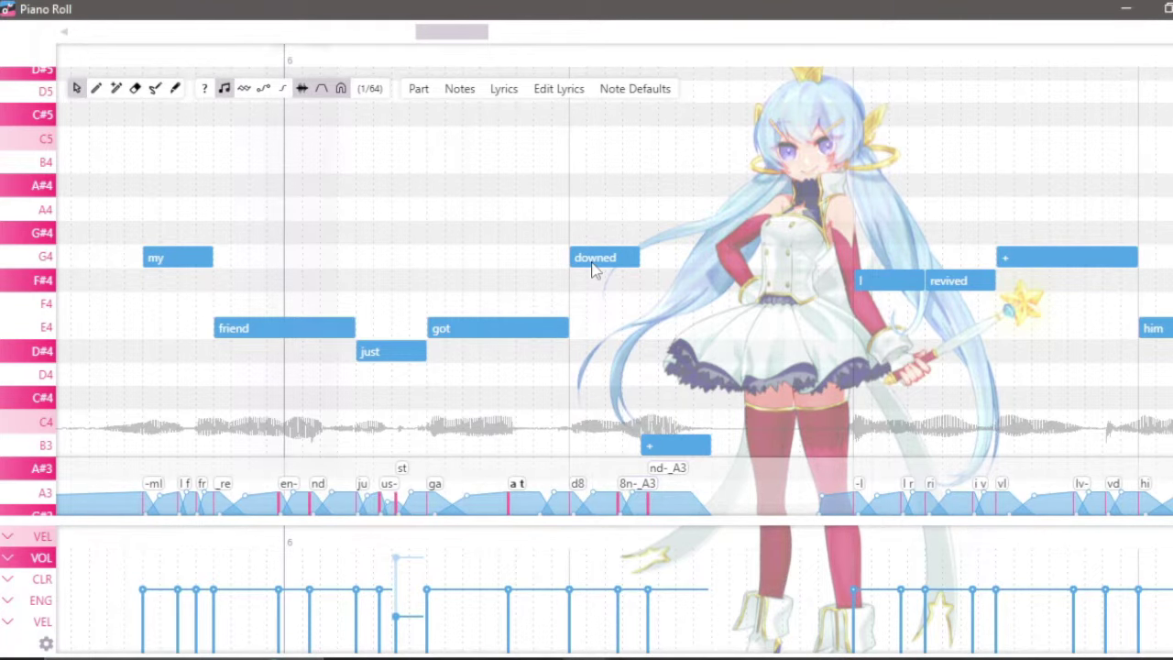
{"action": "scroll", "coordinate": [254, 42], "scroll_direction": "left", "scroll_amount": 2}
{"action": "left_click_drag", "start_coordinate": [449, 32], "coordinate": [474, 36]}
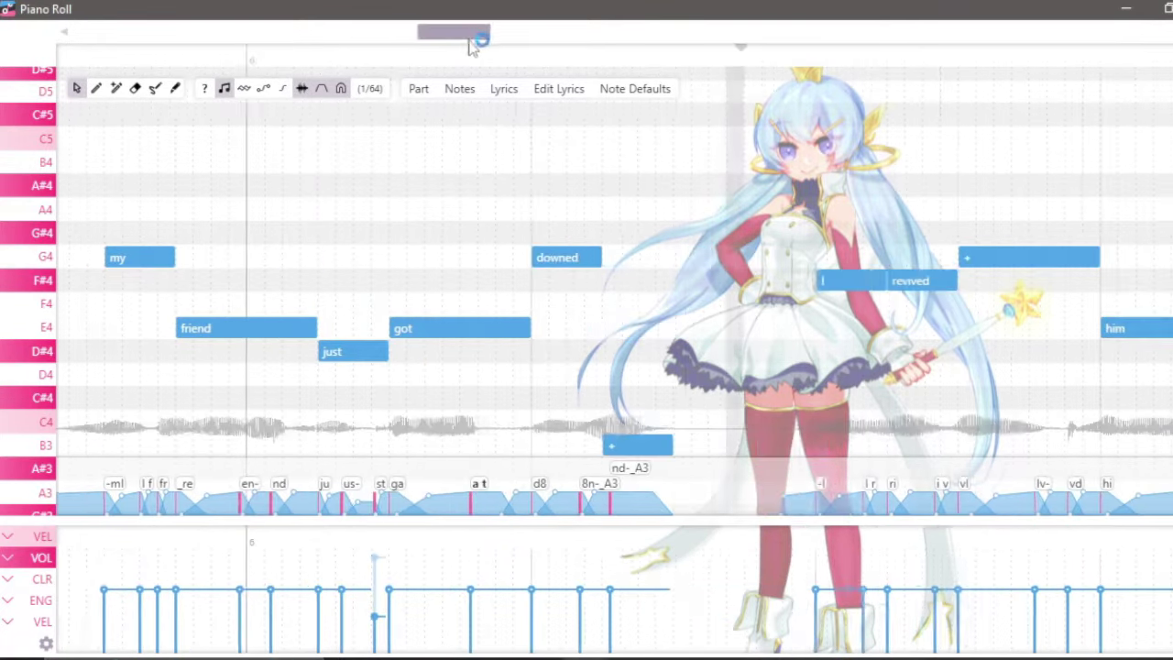
{"action": "mouse_move", "coordinate": [570, 600]}
{"action": "left_mouse_down"}
{"action": "mouse_move", "coordinate": [581, 573]}
{"action": "mouse_move", "coordinate": [550, 557]}
{"action": "left_mouse_up"}
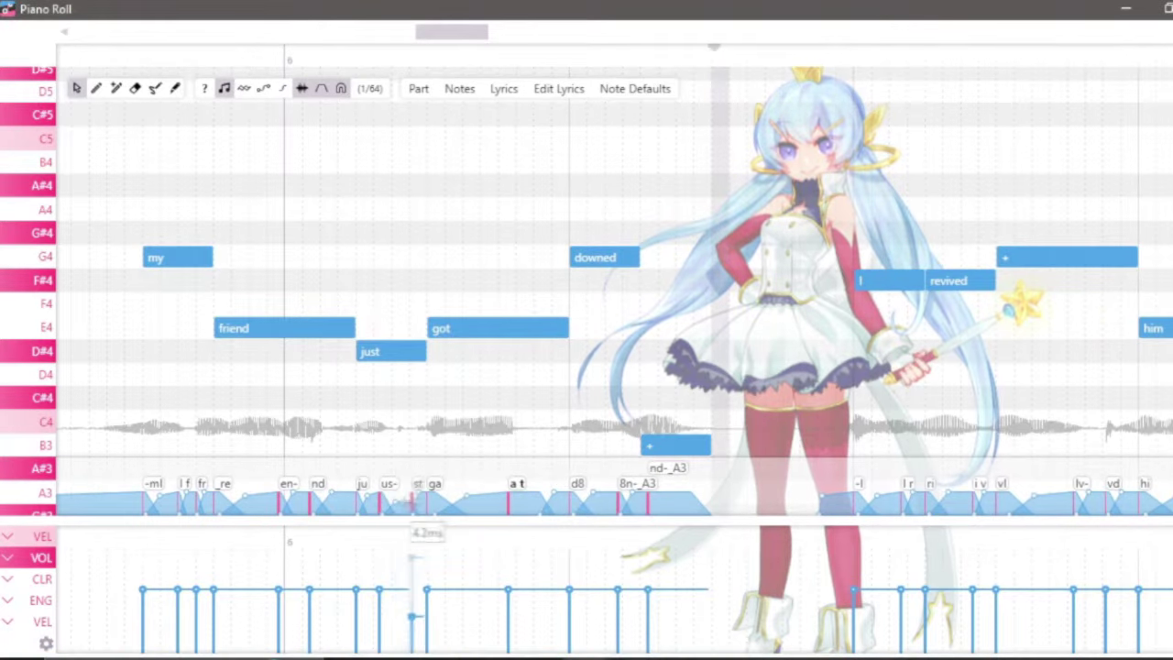
{"action": "left_click_drag", "start_coordinate": [362, 557], "coordinate": [361, 615]}
{"action": "scroll", "coordinate": [381, 57], "scroll_direction": "right", "scroll_amount": 5}
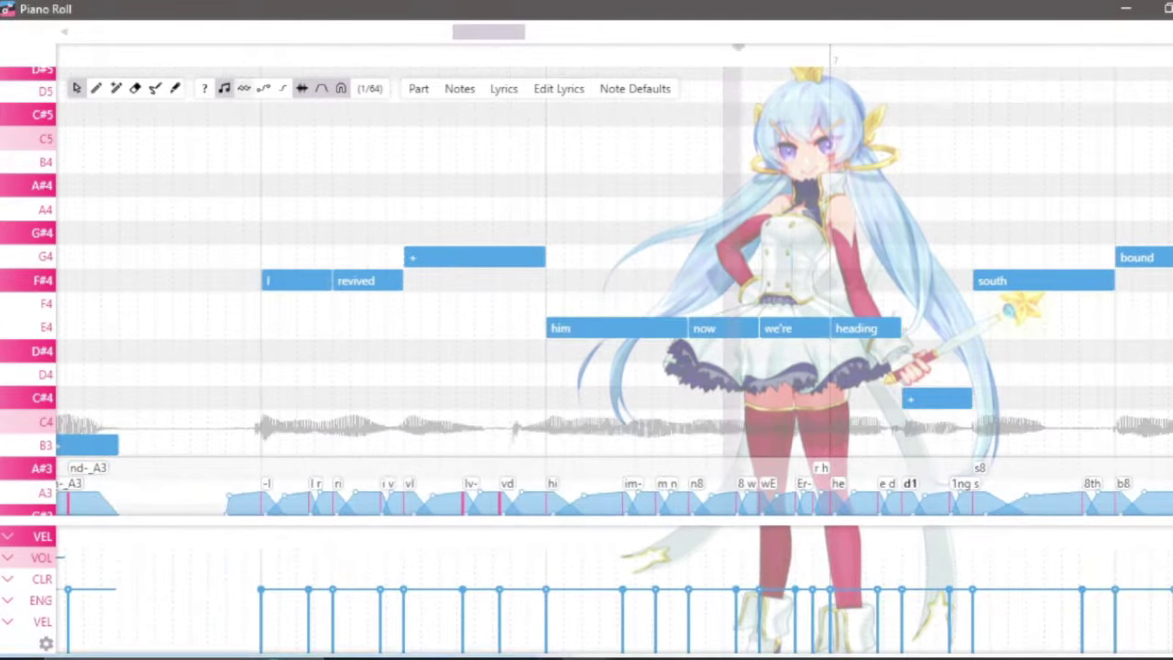
Scroll through the remaining phonemes, checking the 'the' note's alias, up to the 'we gotta number one victory' part
{"action": "scroll", "coordinate": [526, 46], "scroll_direction": "right", "scroll_amount": 9}
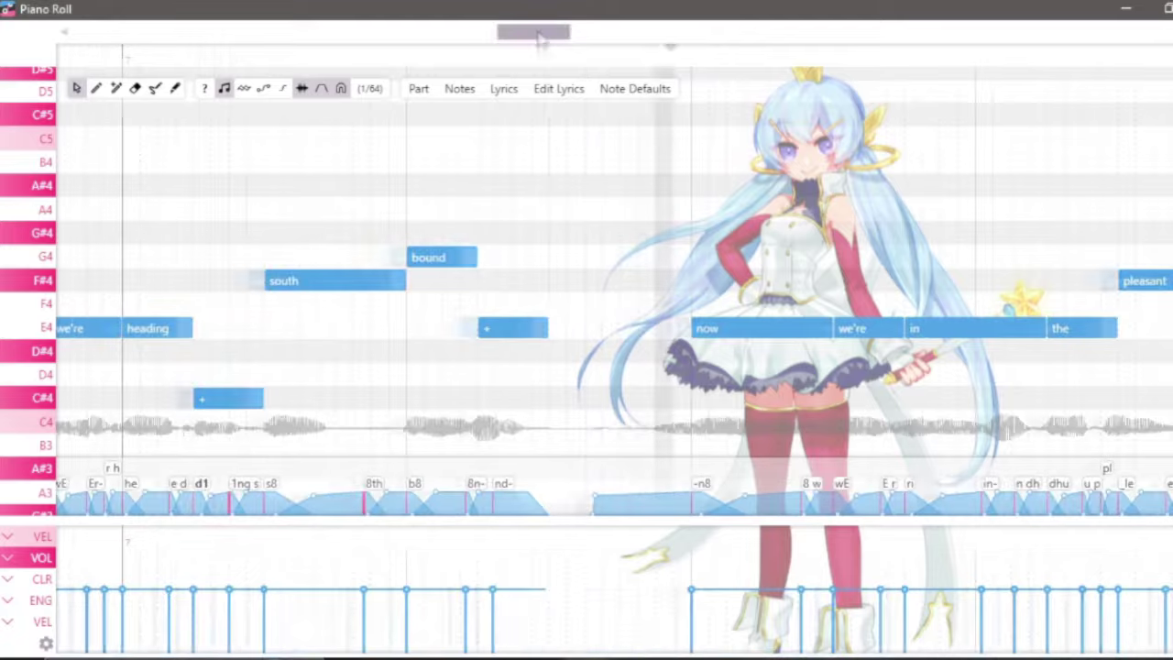
{"action": "scroll", "coordinate": [526, 47], "scroll_direction": "right", "scroll_amount": 2}
{"action": "double_click", "coordinate": [440, 327]}
{"action": "key", "text": "Escape"}
{"action": "scroll", "coordinate": [278, 65], "scroll_direction": "right", "scroll_amount": 3}
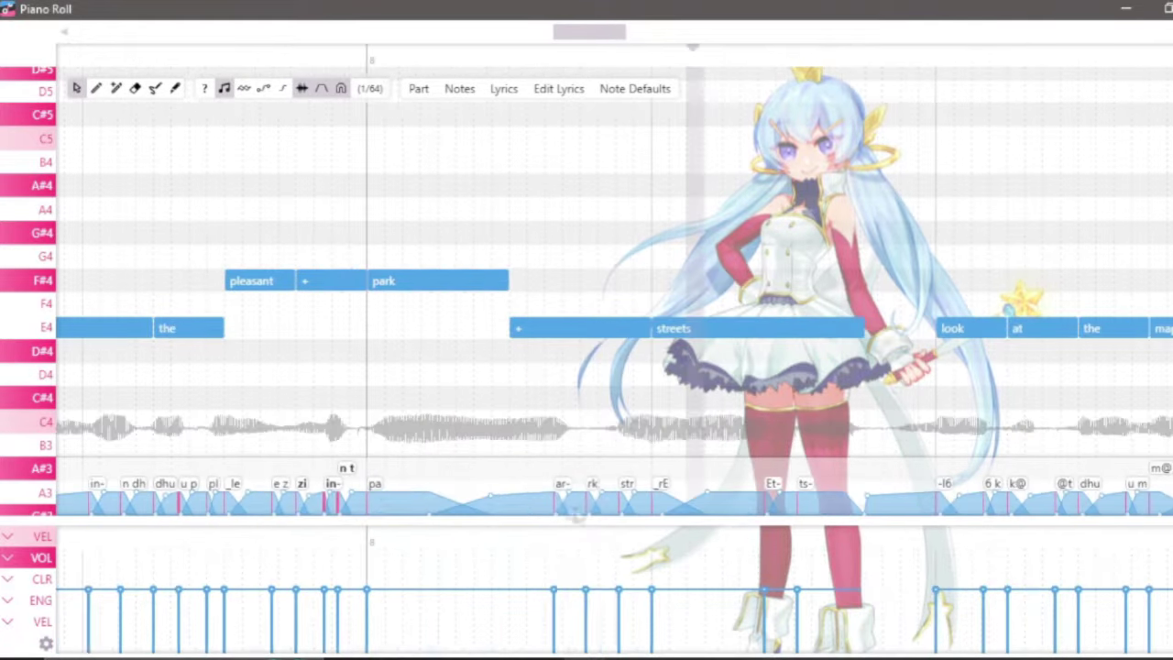
{"action": "scroll", "coordinate": [278, 65], "scroll_direction": "right", "scroll_amount": 6}
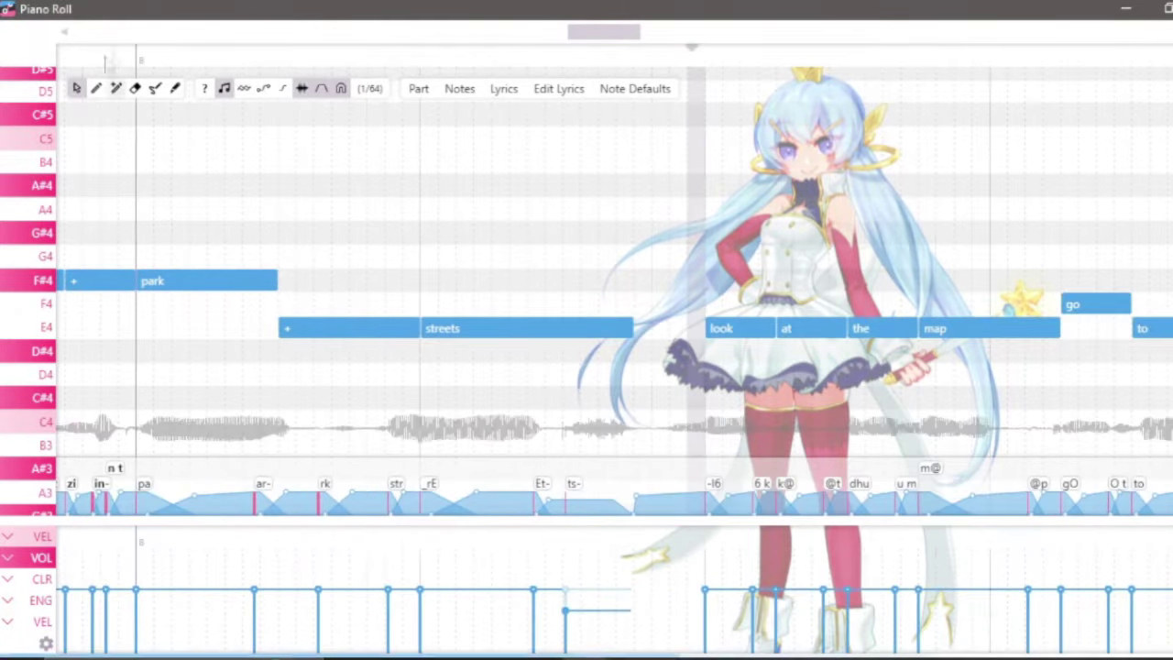
{"action": "scroll", "coordinate": [278, 65], "scroll_direction": "right", "scroll_amount": 13}
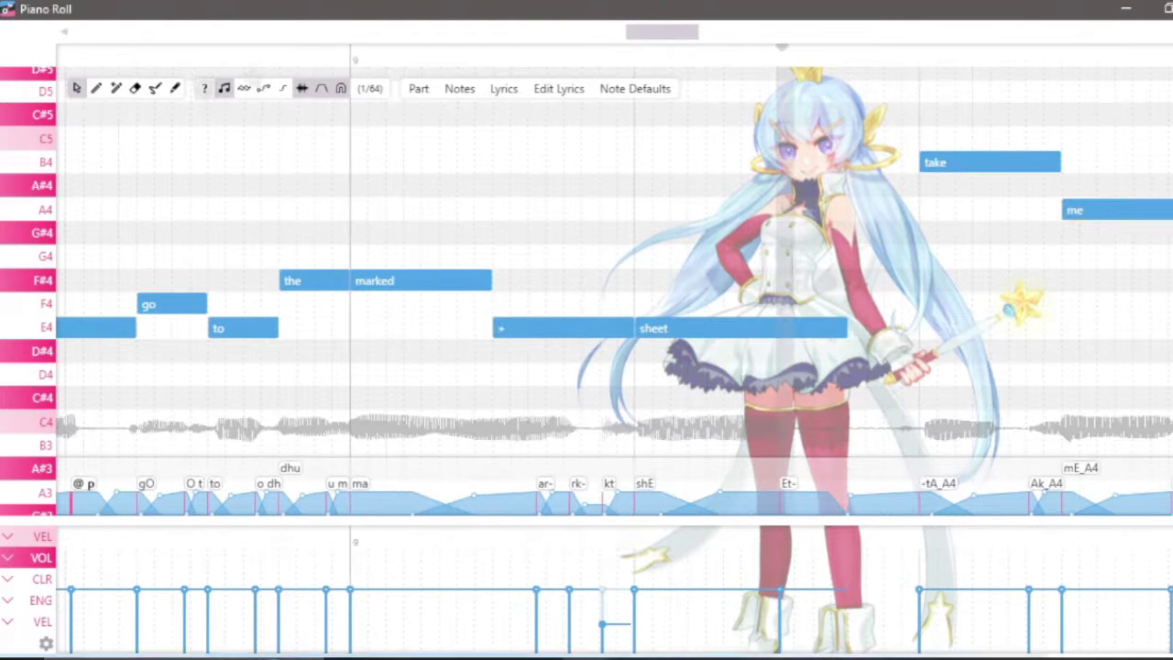
{"action": "scroll", "coordinate": [277, 65], "scroll_direction": "left", "scroll_amount": 2}
{"action": "scroll", "coordinate": [278, 65], "scroll_direction": "right", "scroll_amount": 4}
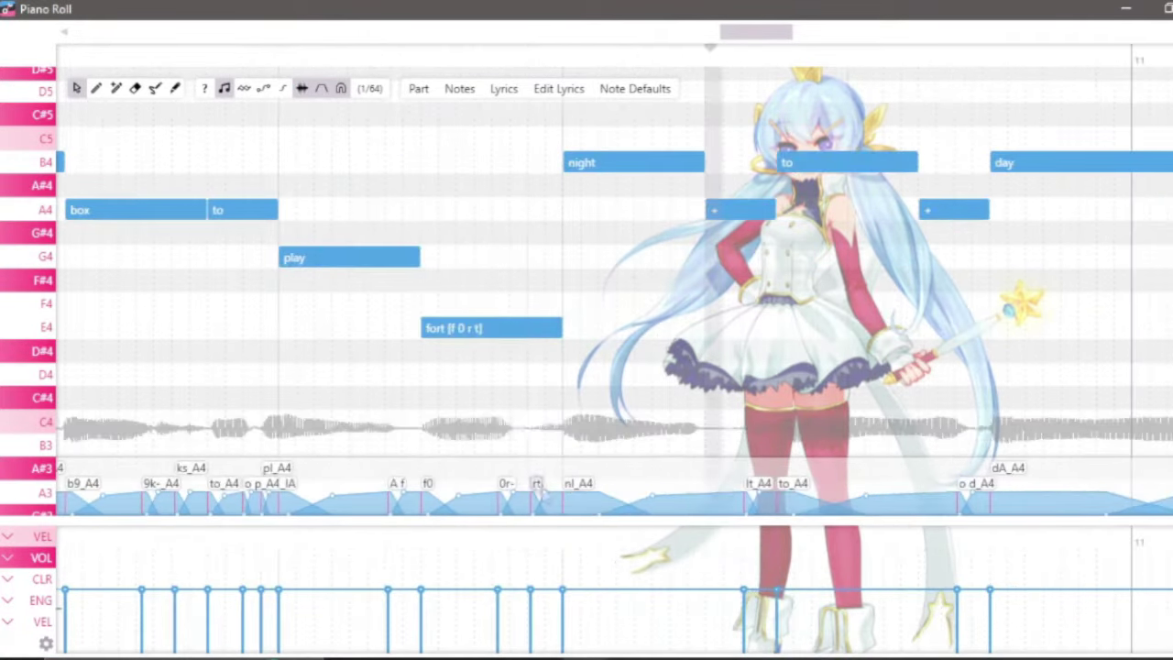
{"action": "scroll", "coordinate": [286, 55], "scroll_direction": "right", "scroll_amount": 5}
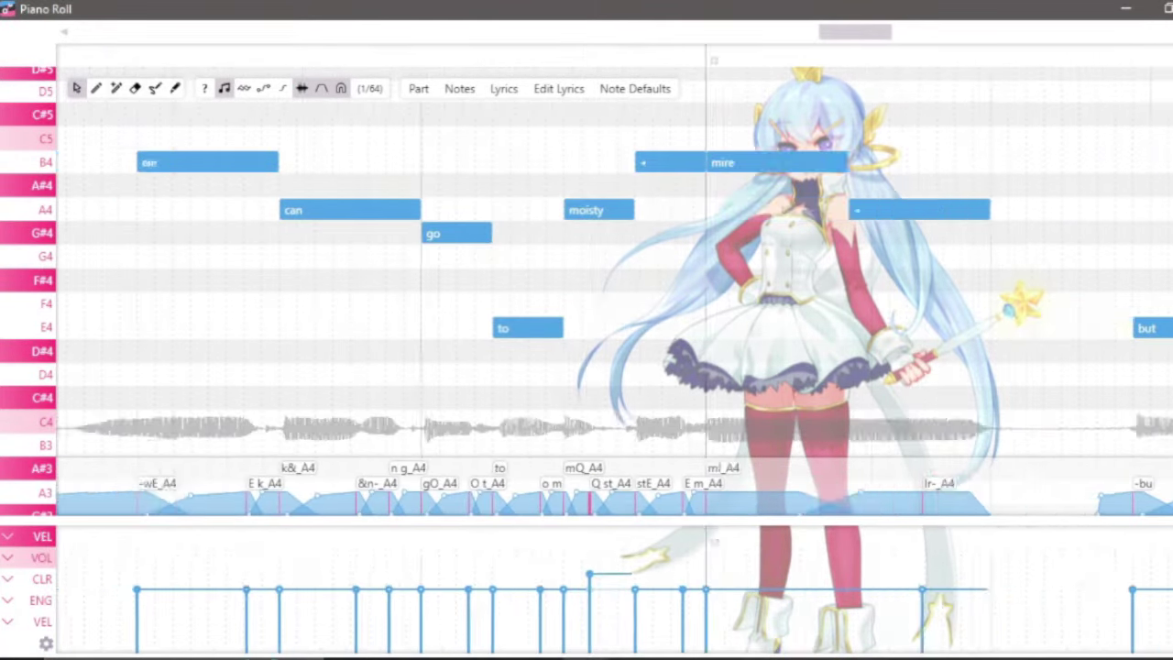
{"action": "scroll", "coordinate": [287, 55], "scroll_direction": "right", "scroll_amount": 8}
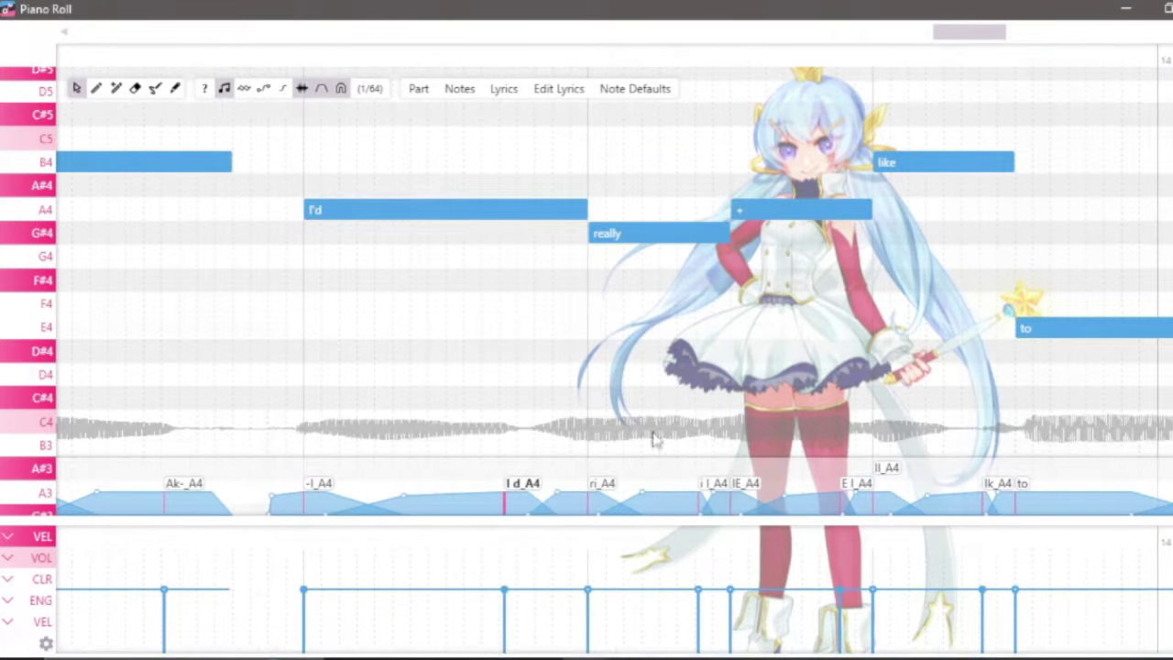
{"action": "scroll", "coordinate": [287, 55], "scroll_direction": "left", "scroll_amount": 1}
{"action": "scroll", "coordinate": [287, 55], "scroll_direction": "right", "scroll_amount": 6}
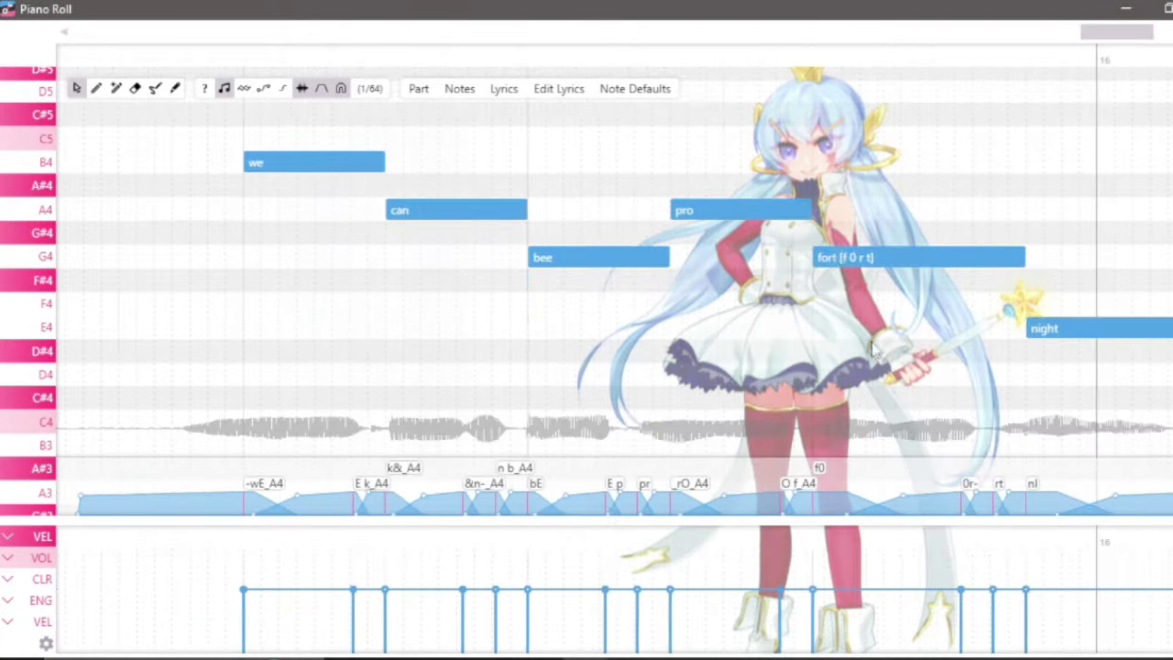
{"action": "scroll", "coordinate": [587, 275], "scroll_direction": "right", "scroll_amount": 5}
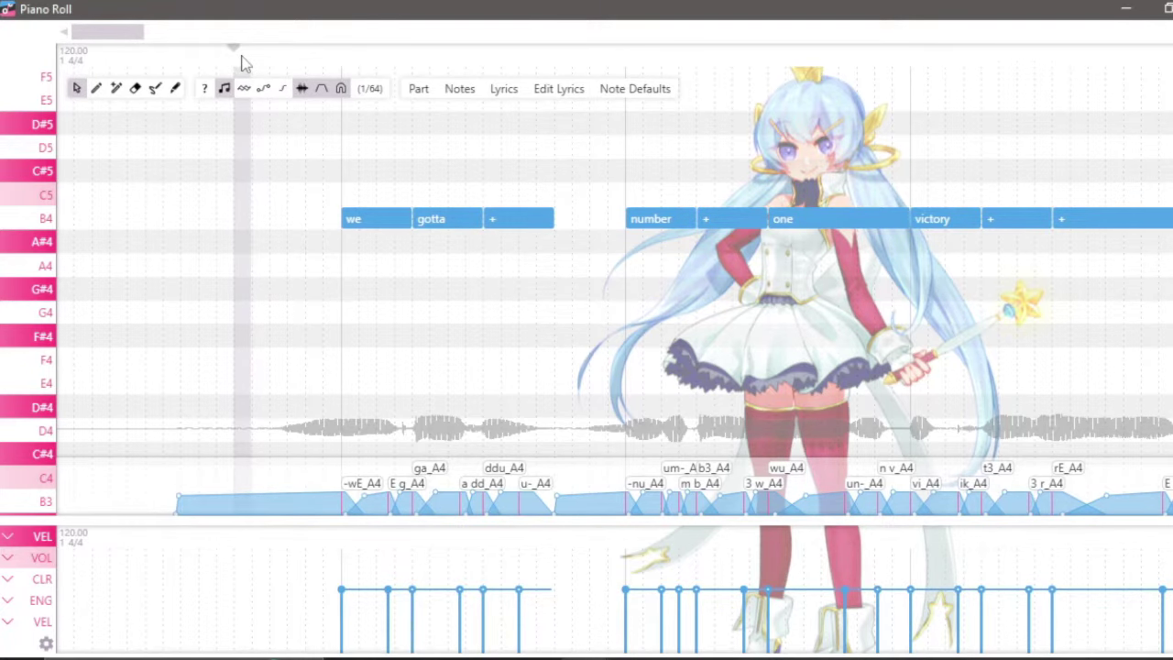
Play the 'we gotta number one victory' part through to the 'gamers' phrase
{"action": "key", "text": "space"}
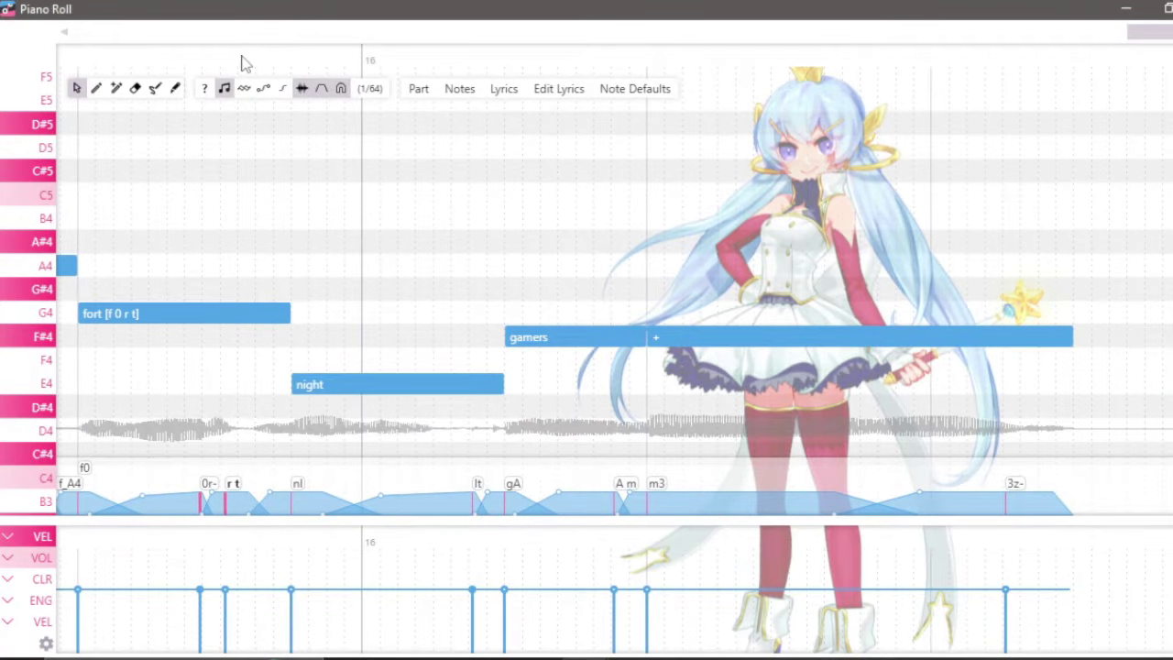
{"action": "left_click_drag", "start_coordinate": [284, 35], "coordinate": [149, 45]}
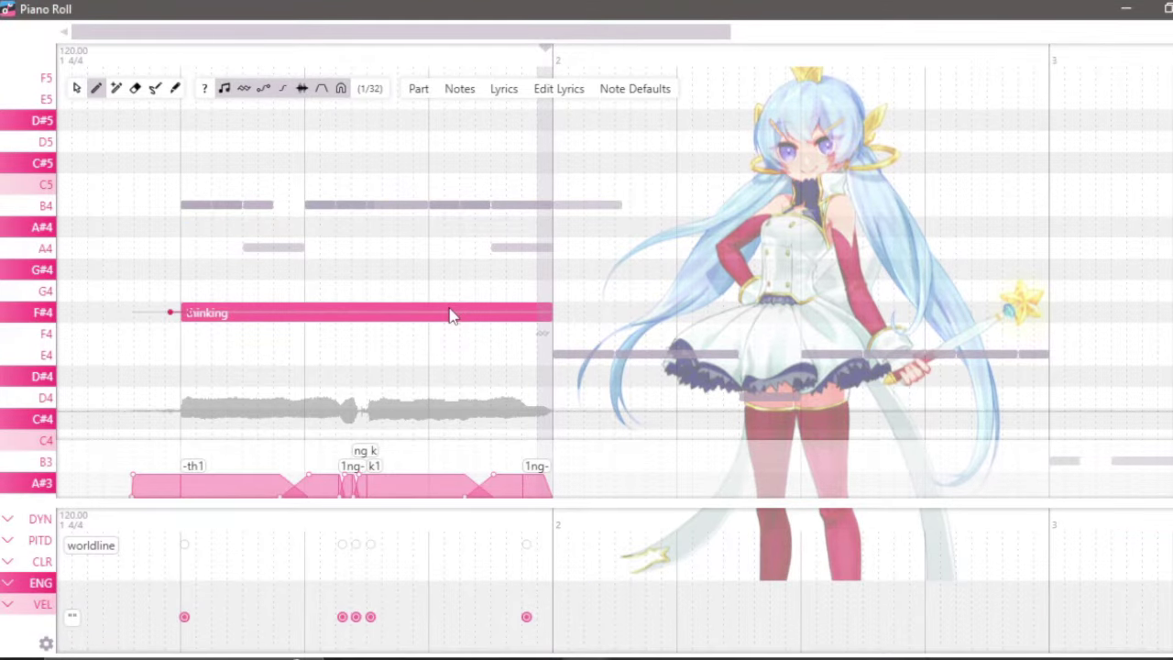
Play the 'thinking' note from its start, then set the th phoneme's resampler to worldline
{"action": "left_click", "coordinate": [123, 63]}
{"action": "key", "text": "space"}
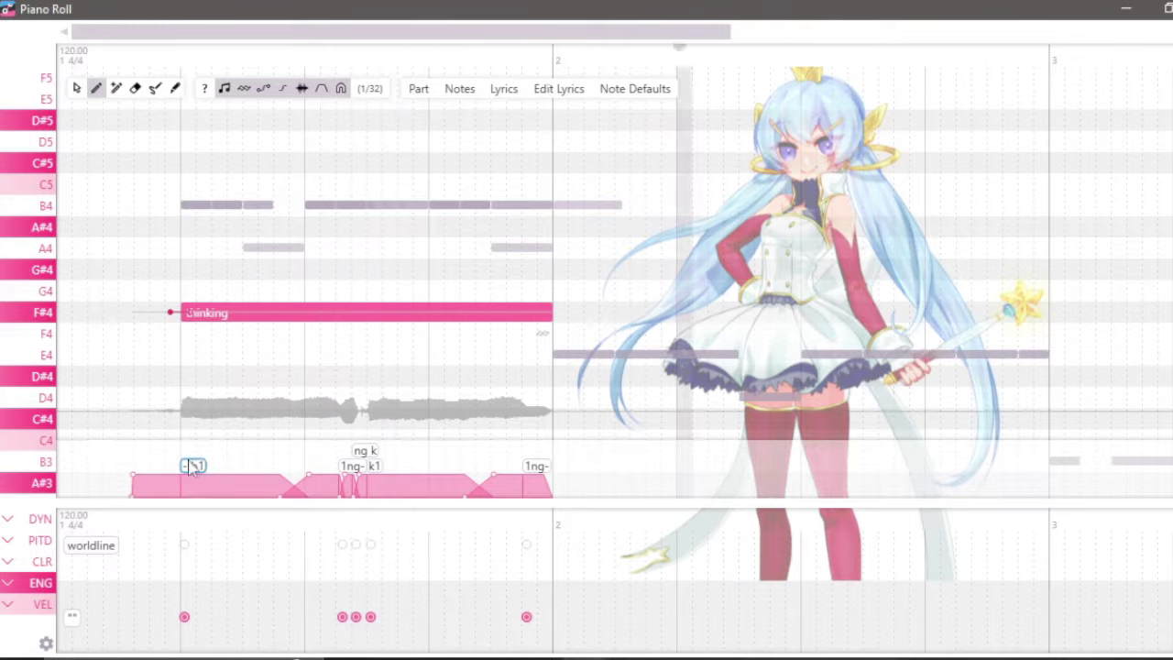
{"action": "left_click", "coordinate": [133, 54]}
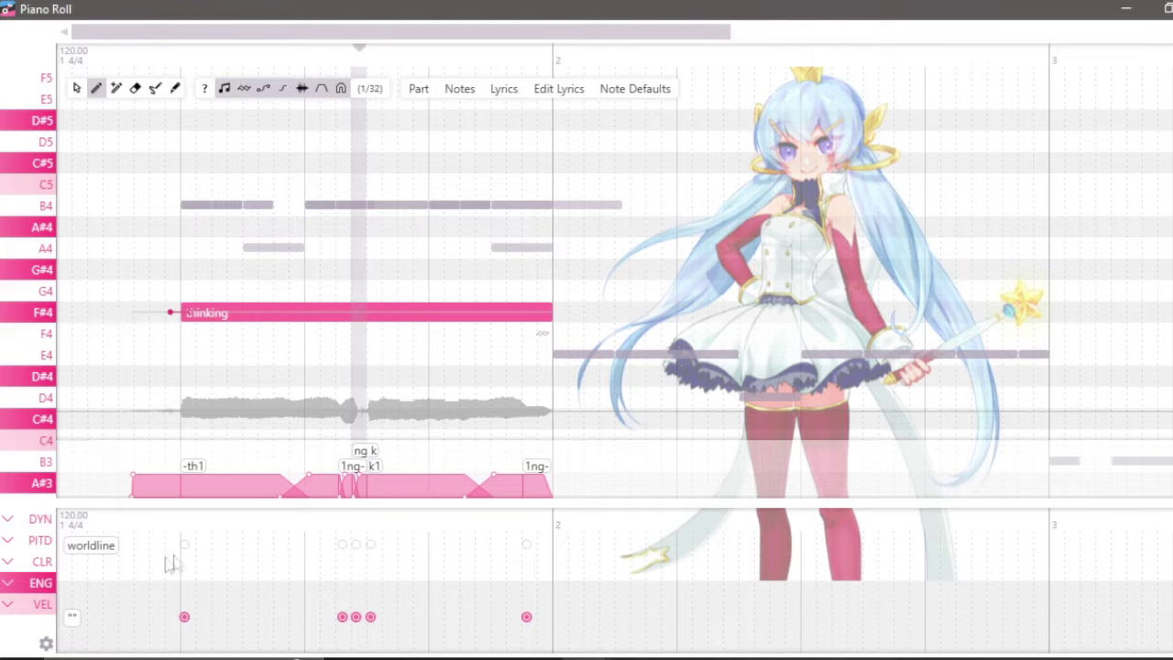
{"action": "left_click", "coordinate": [186, 546]}
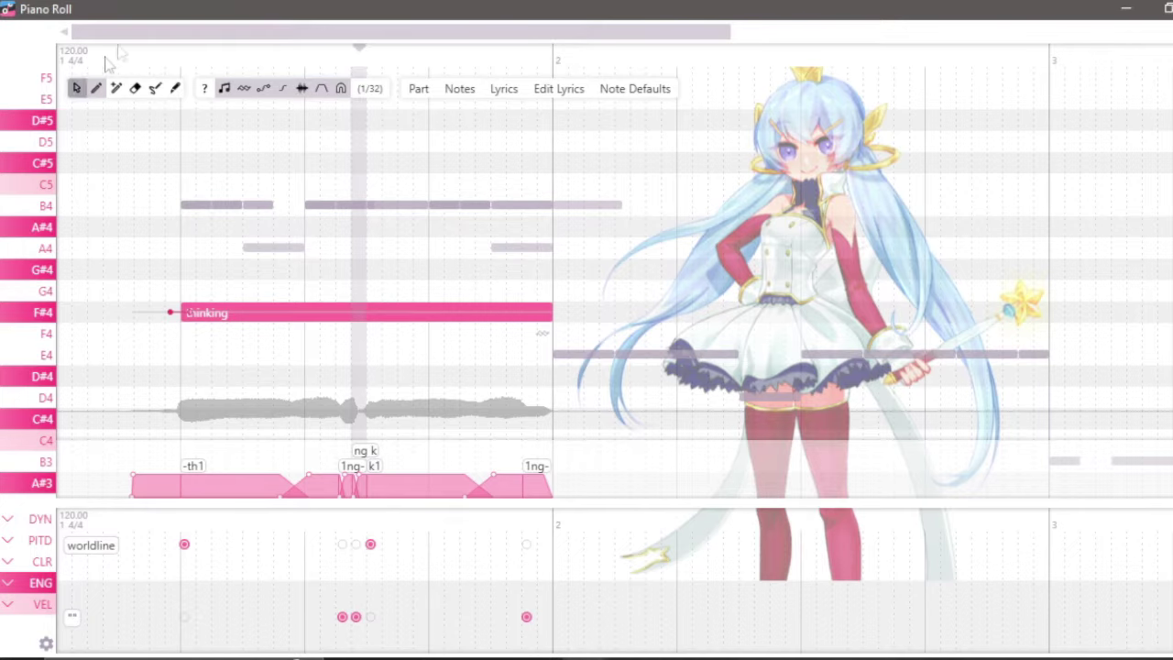
Play 'thinking' from its start to hear the th and k phonemes rendered by worldline
{"action": "left_click", "coordinate": [110, 59]}
{"action": "key", "text": "space"}
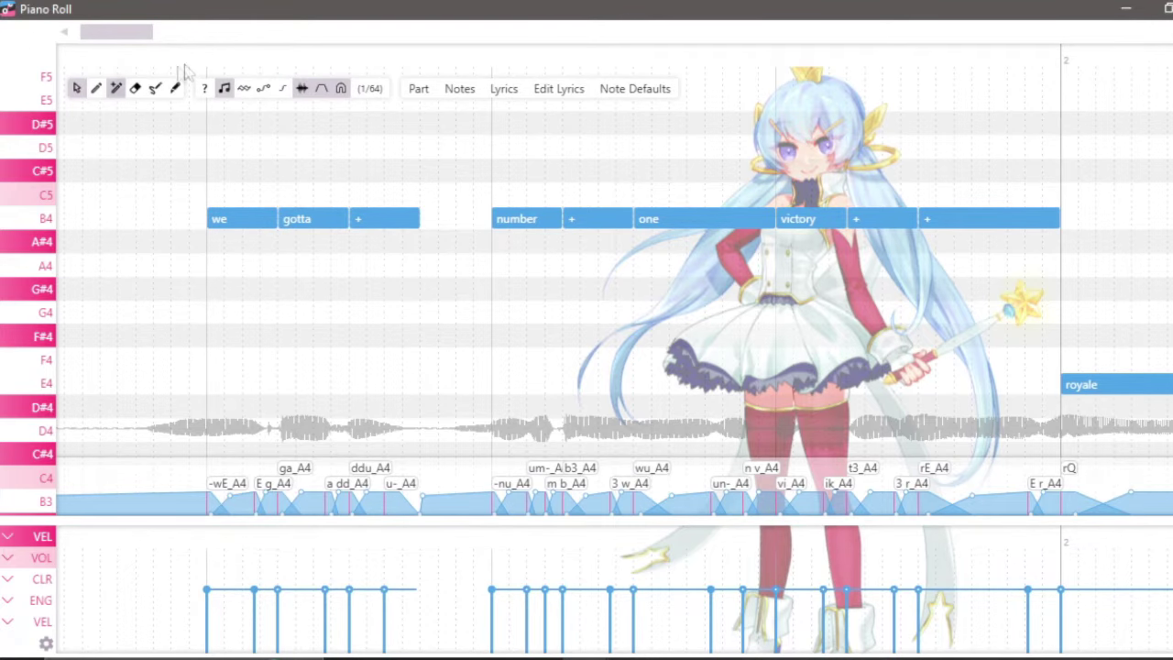
Scroll the opening vocal part right to the 'yah', 'fort' and 'night' notes
{"action": "left_click_drag", "start_coordinate": [138, 34], "coordinate": [206, 58]}
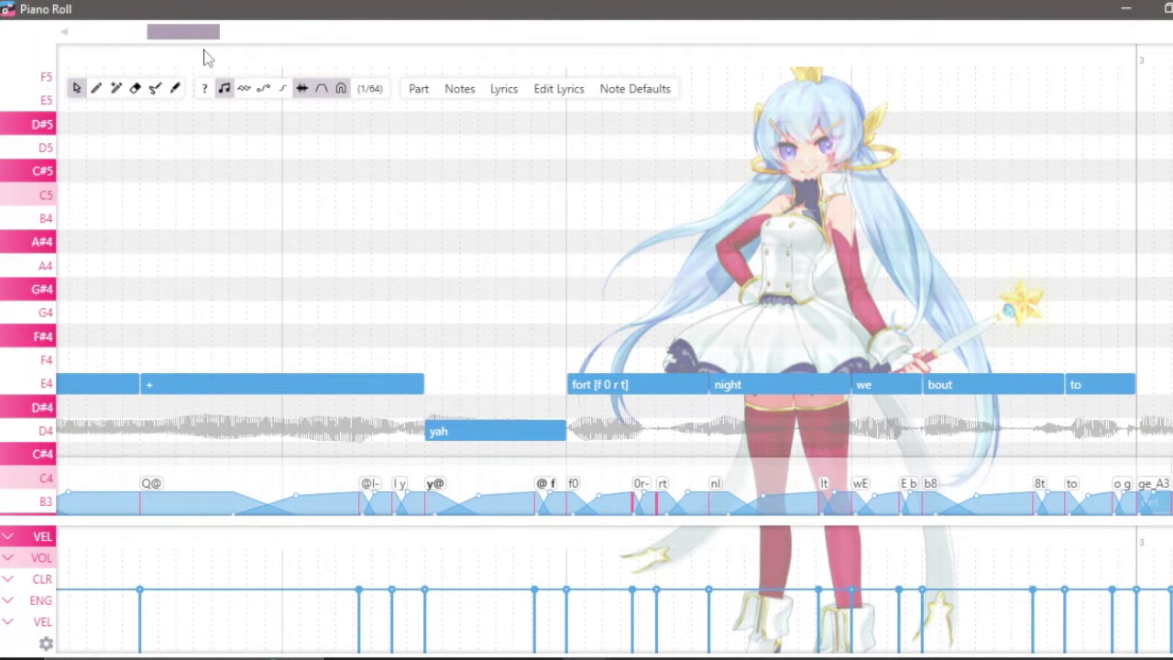